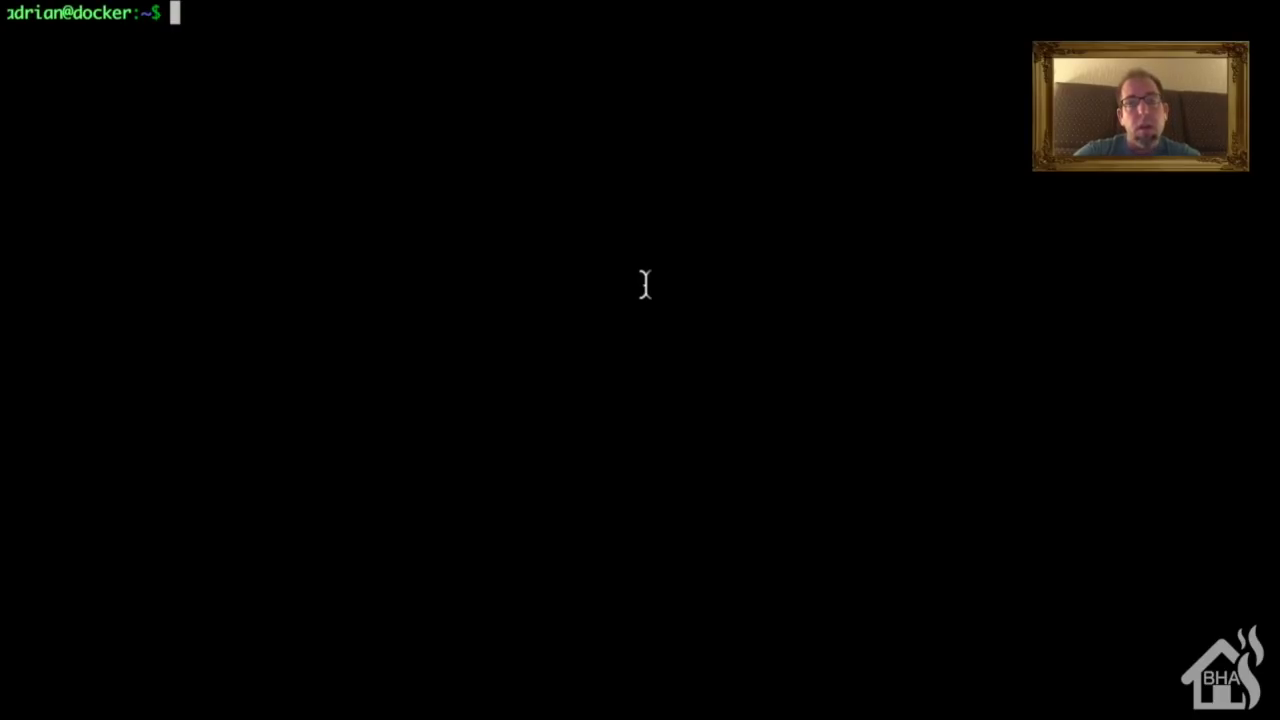
Step: Create the tasmoadmin_data Docker volume with sudo, authorising with the account password
type("sudo docker ")
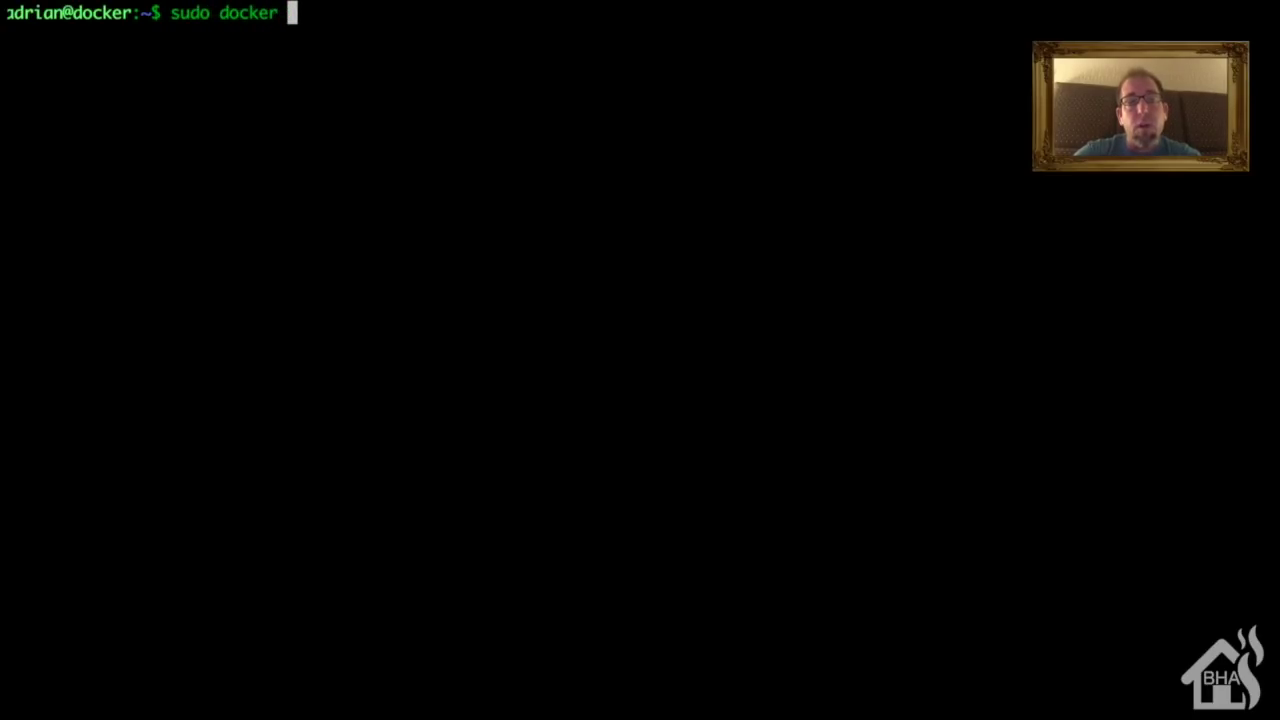
type("volu")
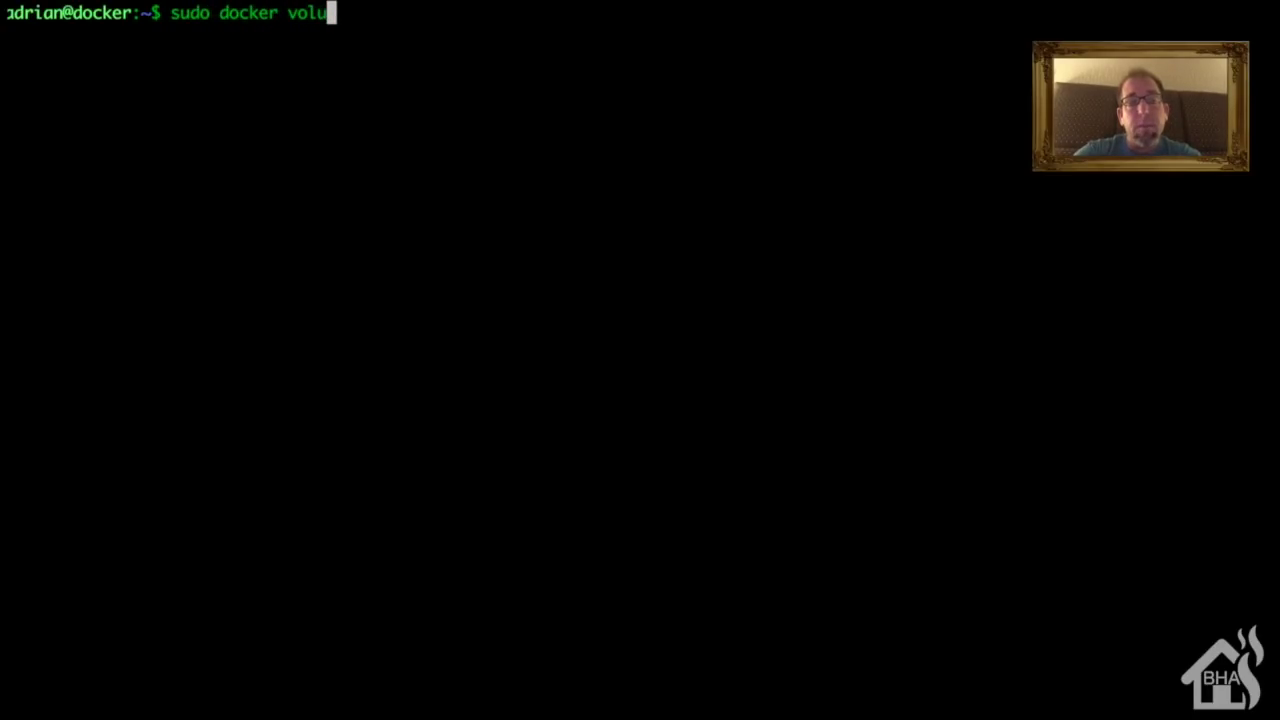
type("me create ")
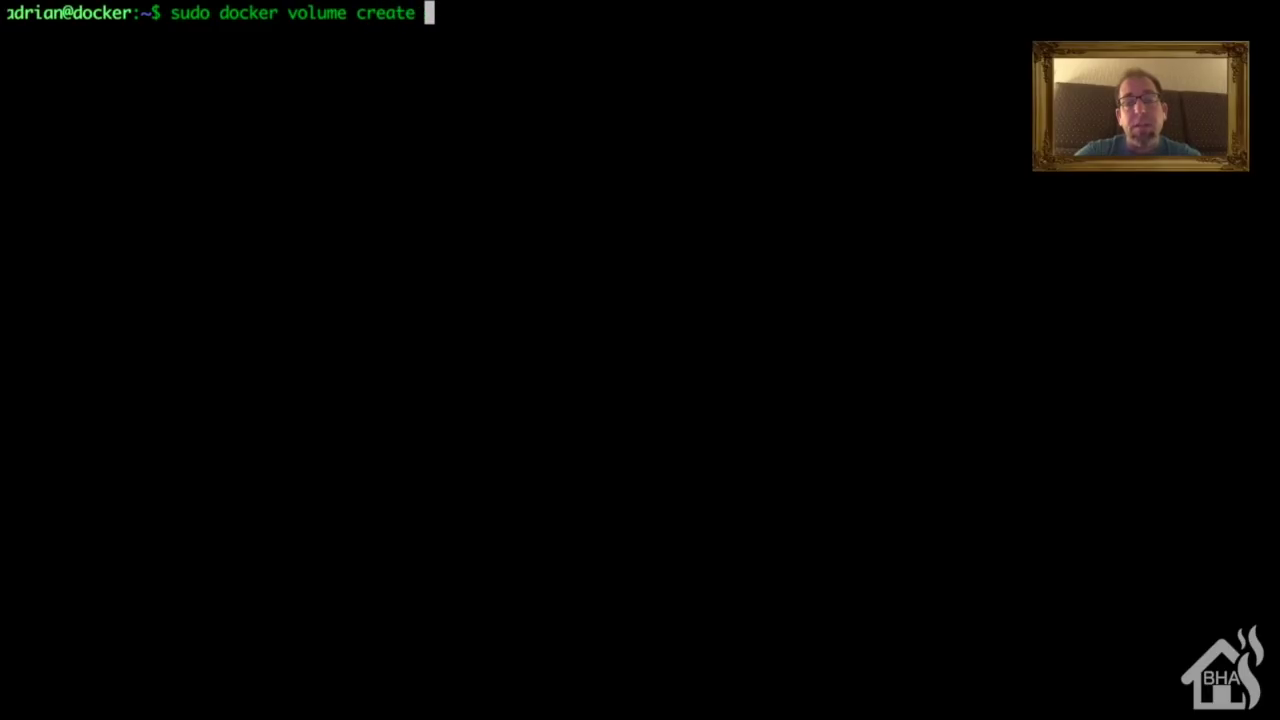
type("tasmoad")
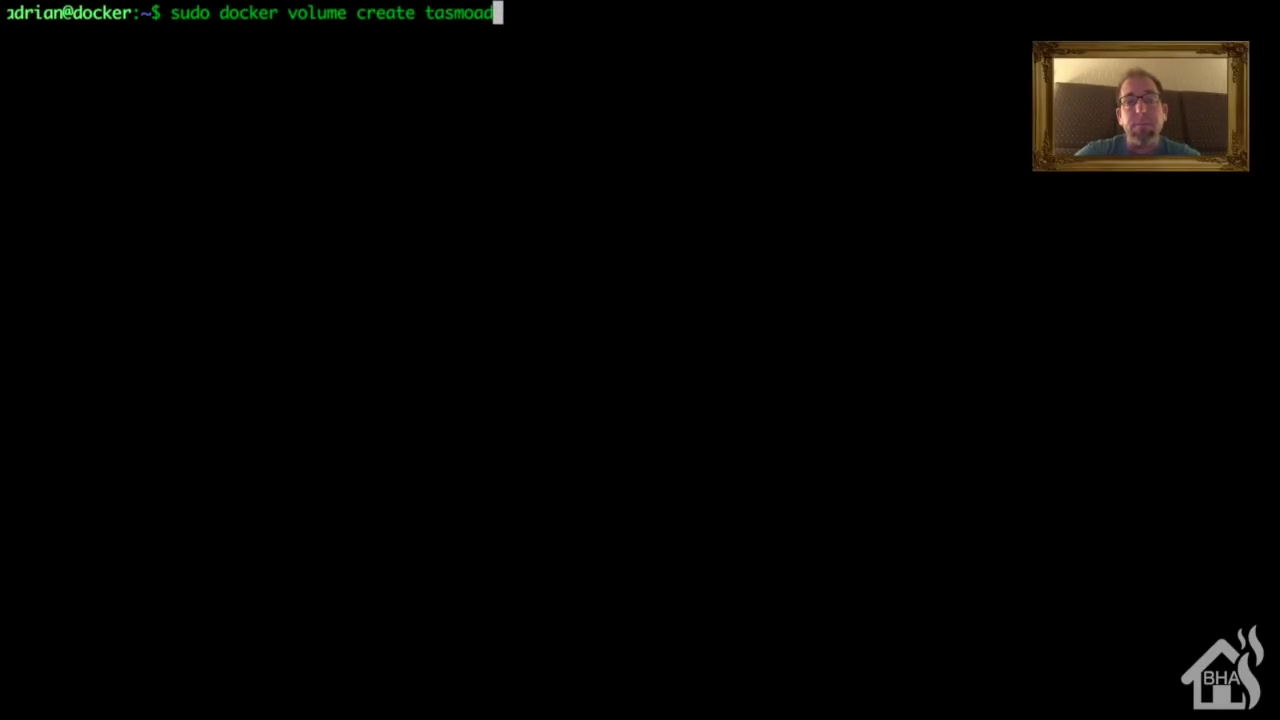
type("min_data")
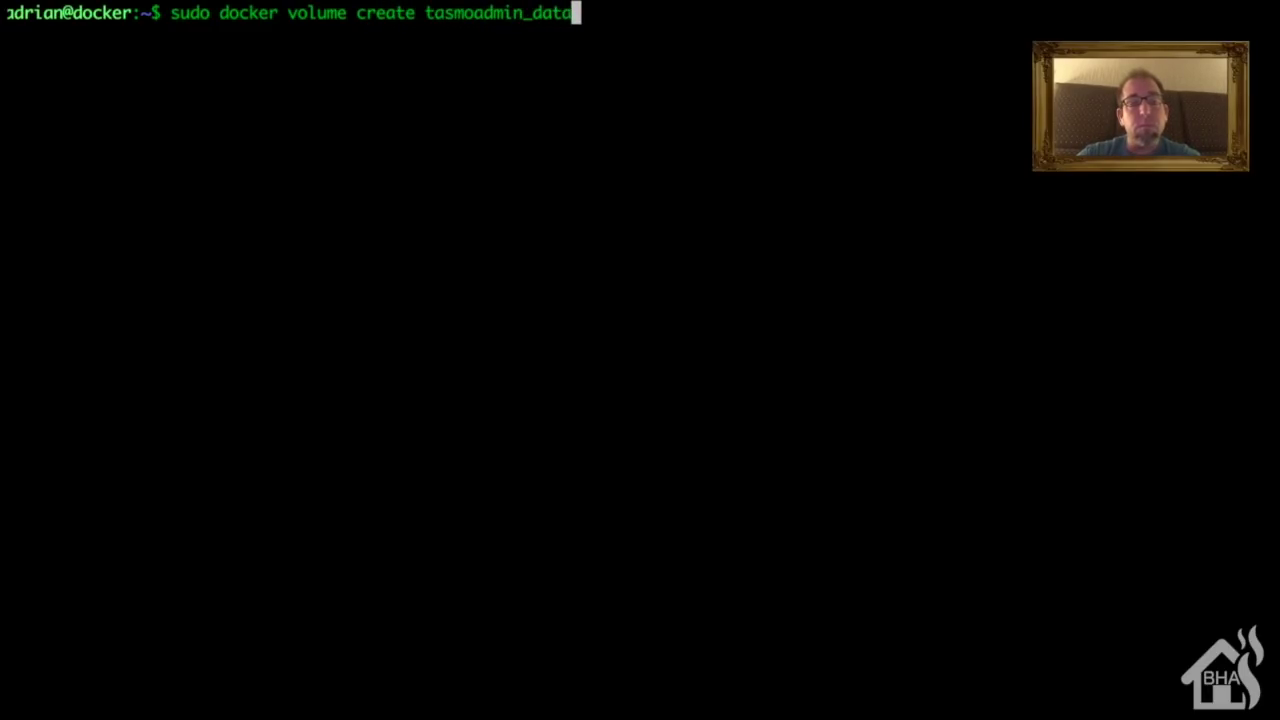
key("Return")
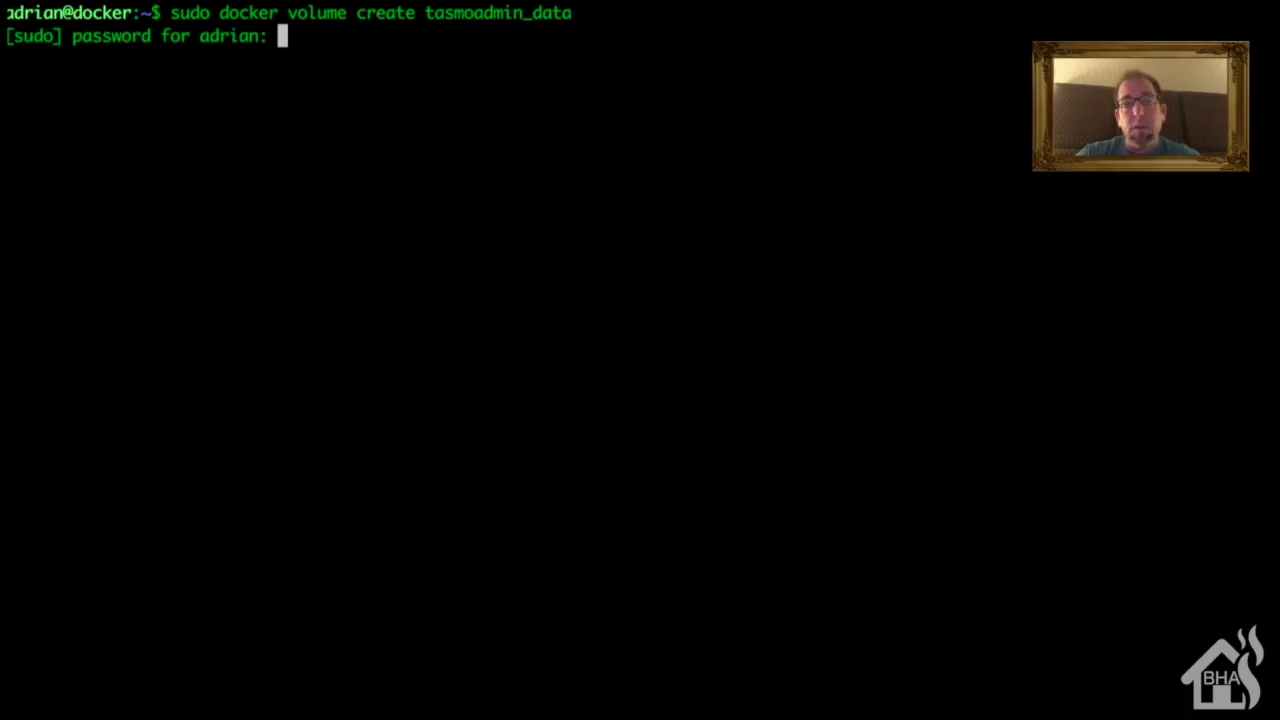
key("Return")
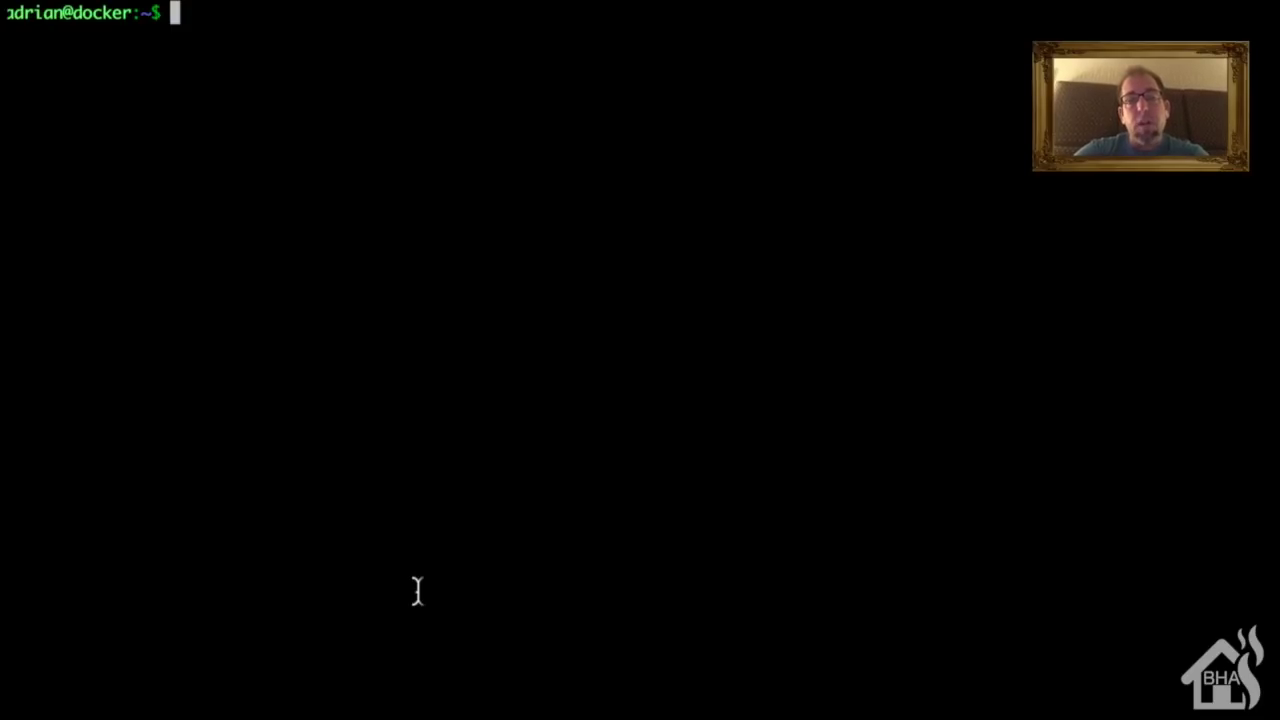
Step: Begin a multi-line docker run: detached, named tasmoadmin, restart always, port 9999:80
type("do")
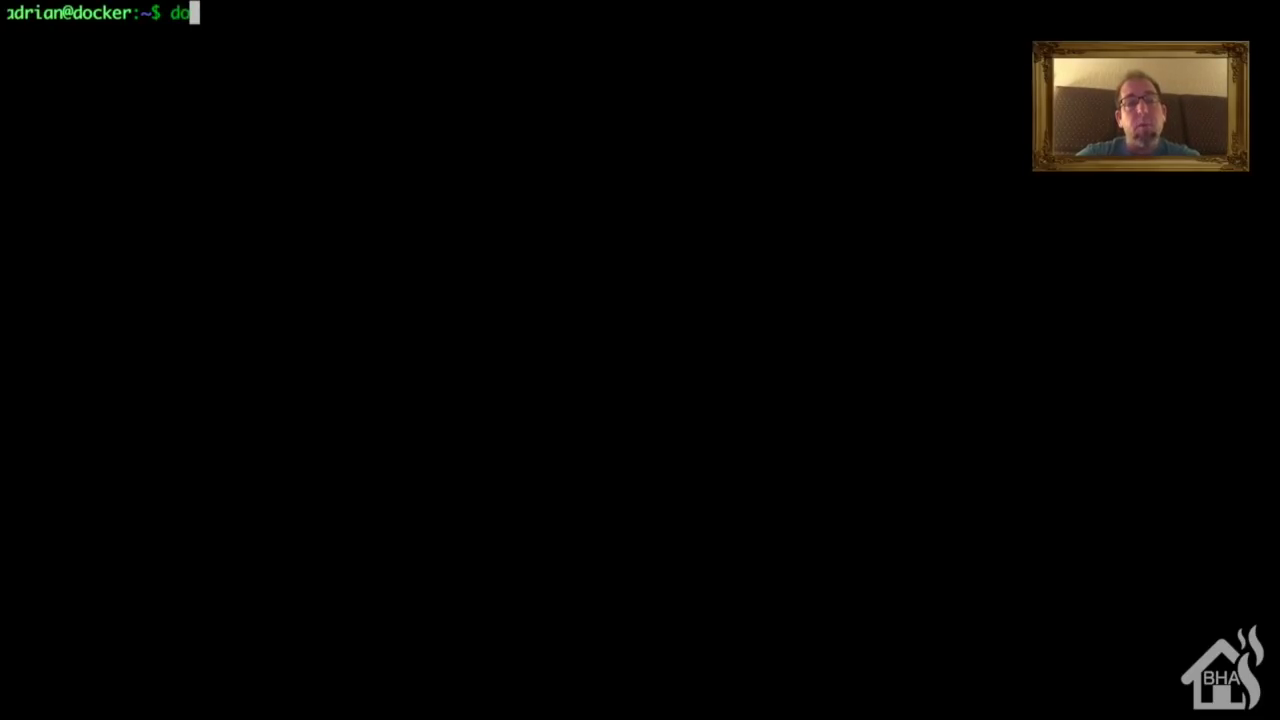
type("cker run -")
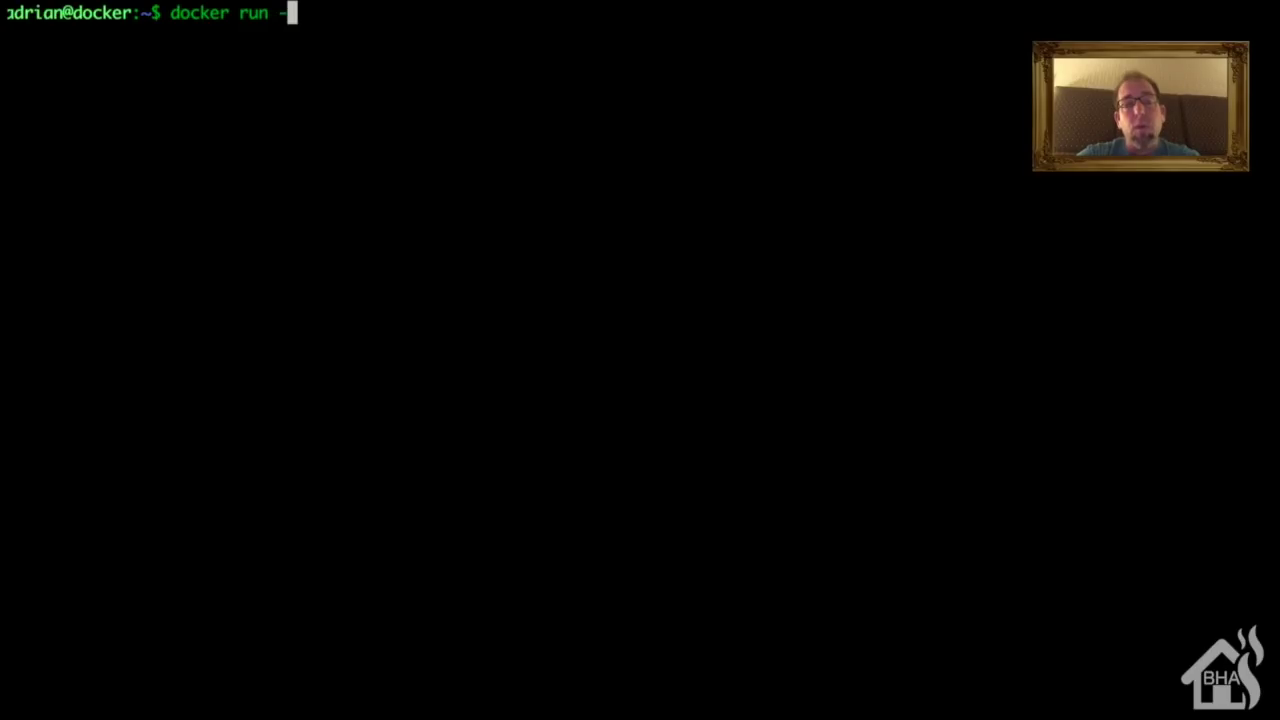
type("d \\")
key("Return")
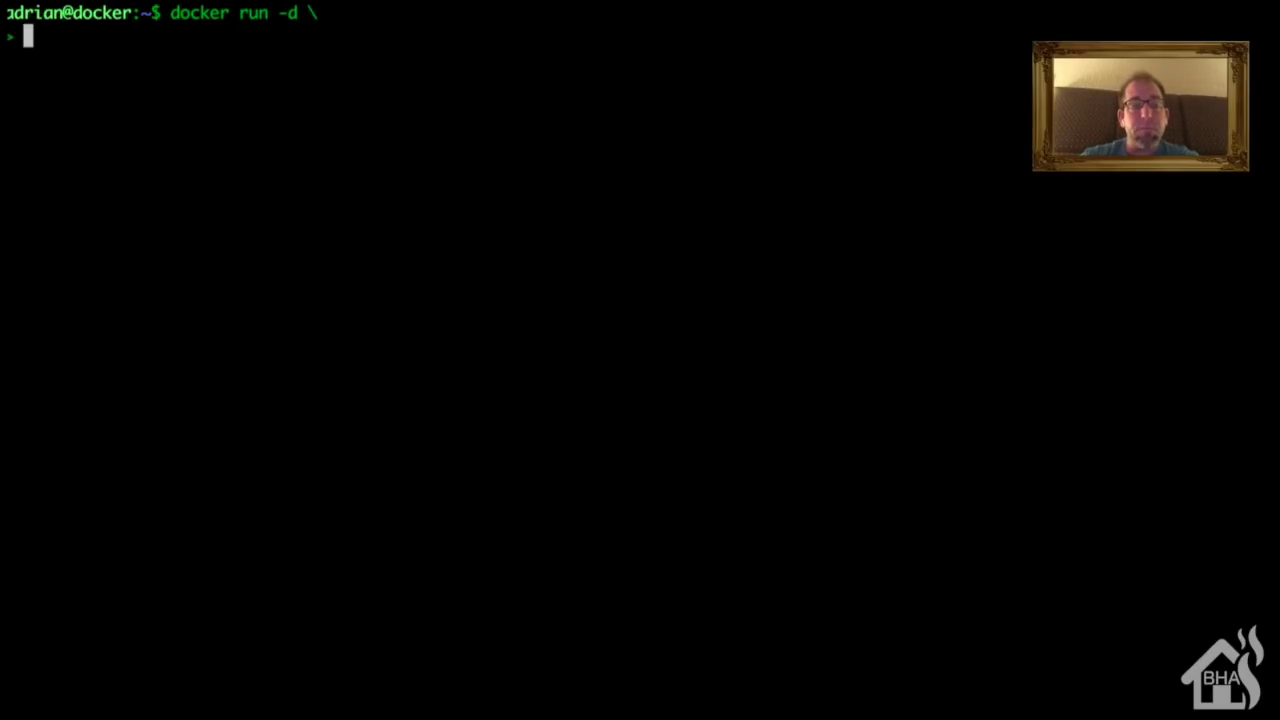
type("--name=")
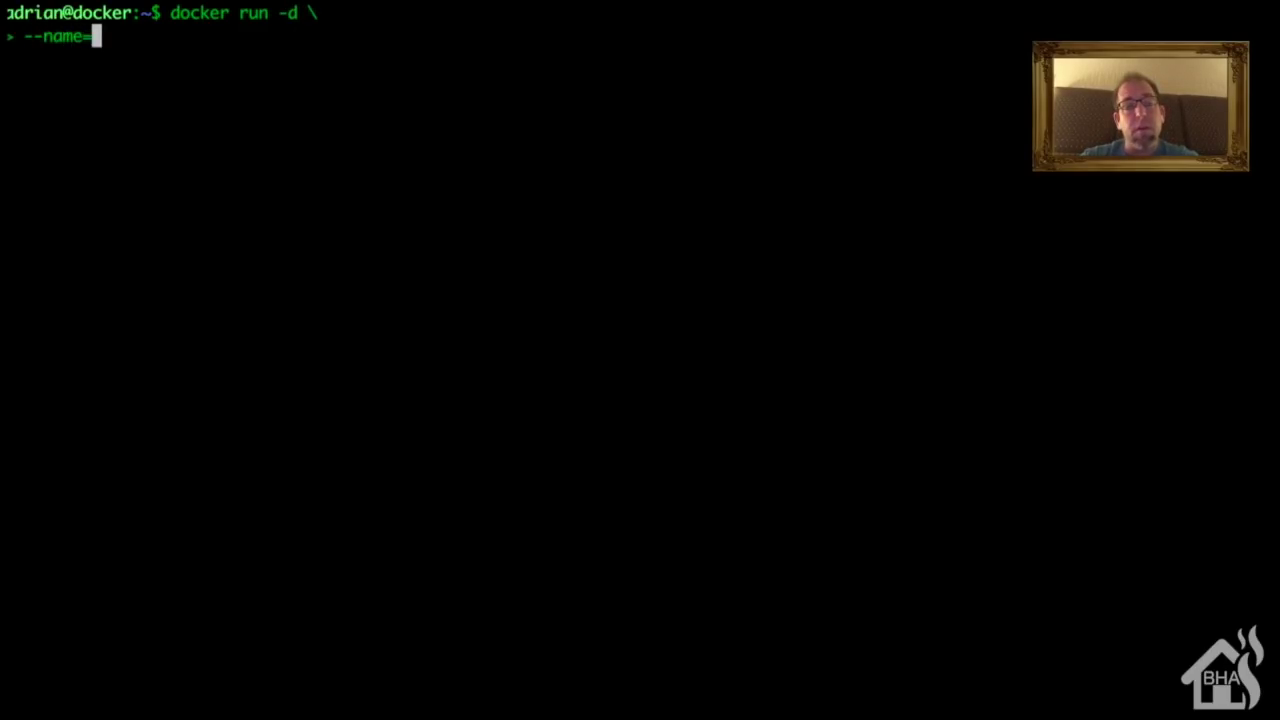
type("tasmoadmin \\")
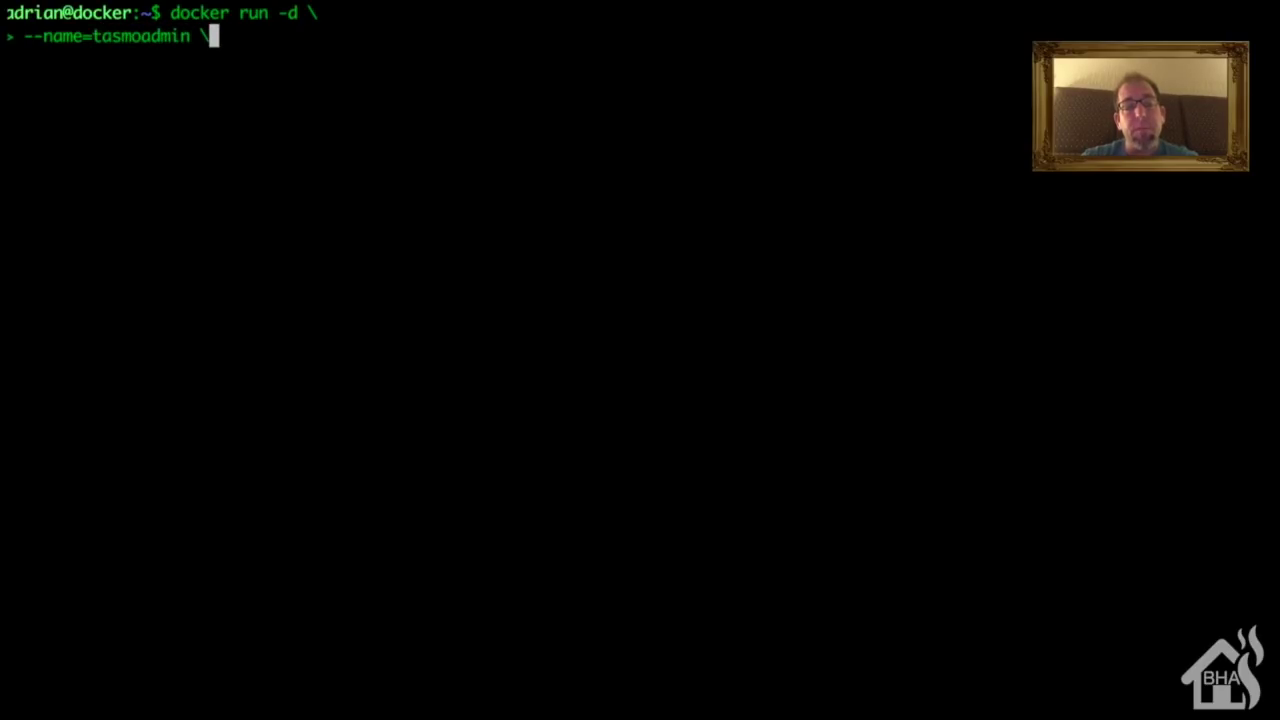
key("Return")
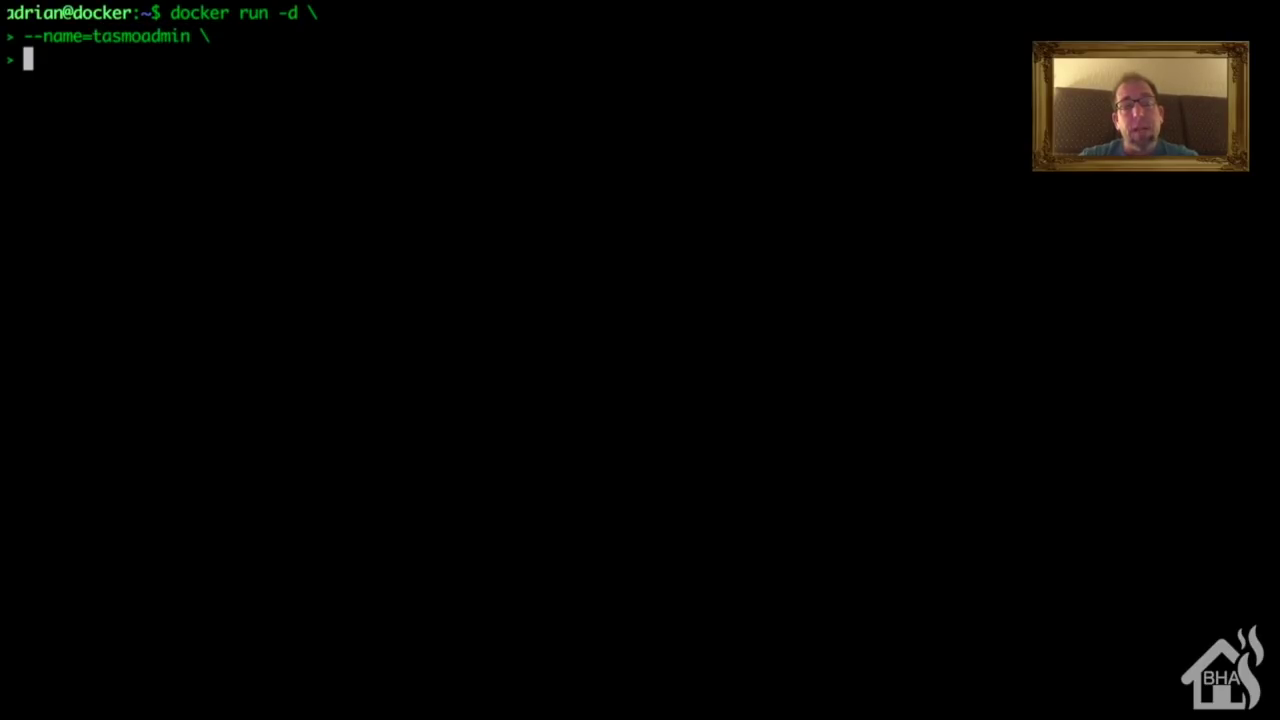
type("--restart")
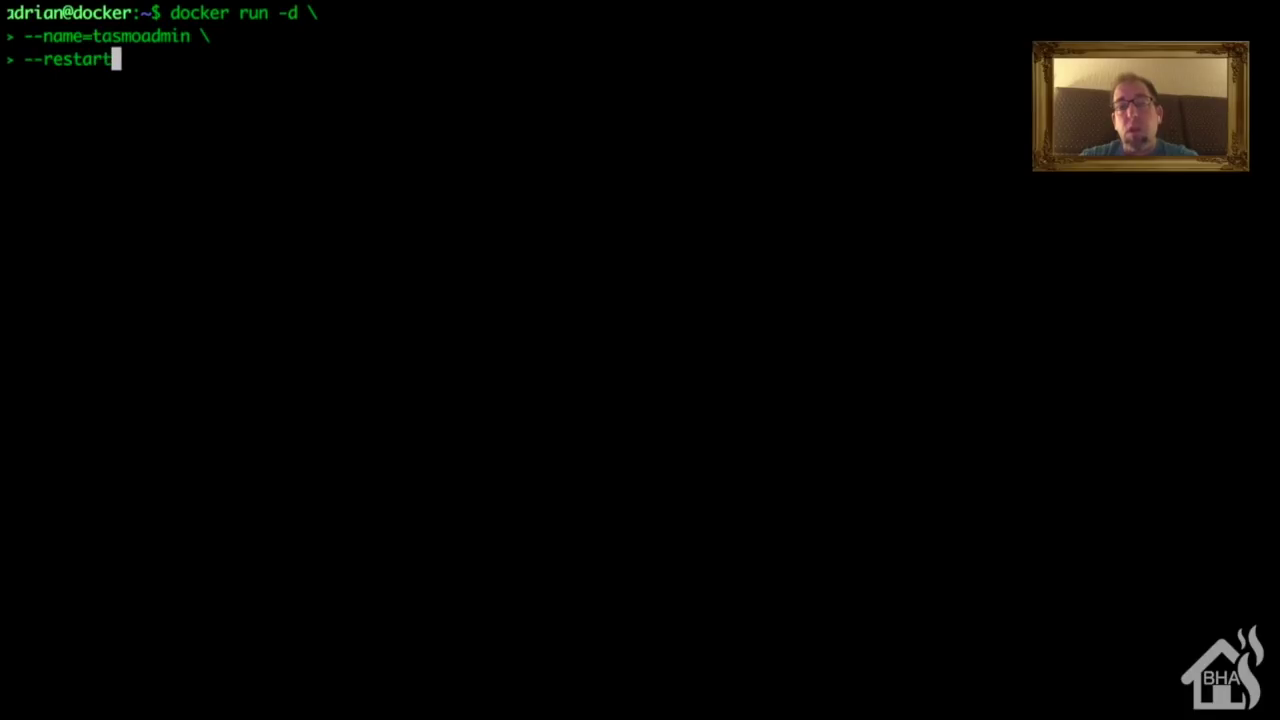
type("=always ")
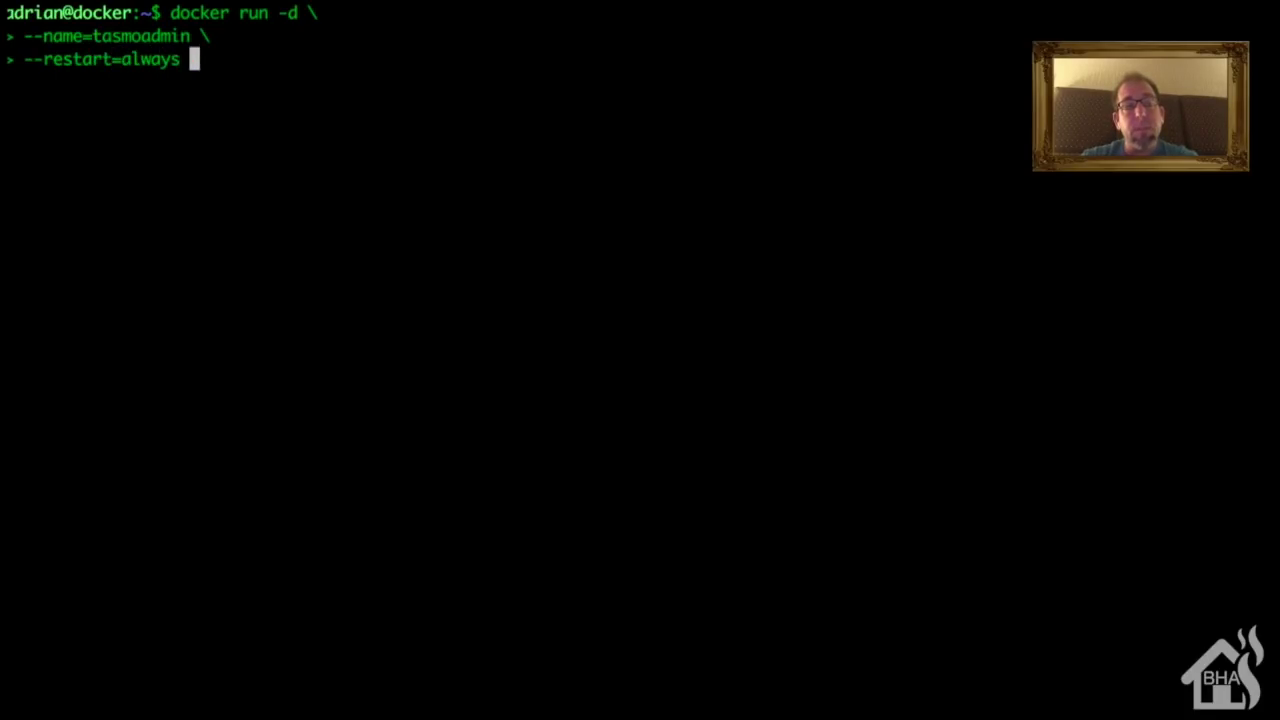
type("\\")
key("Return")
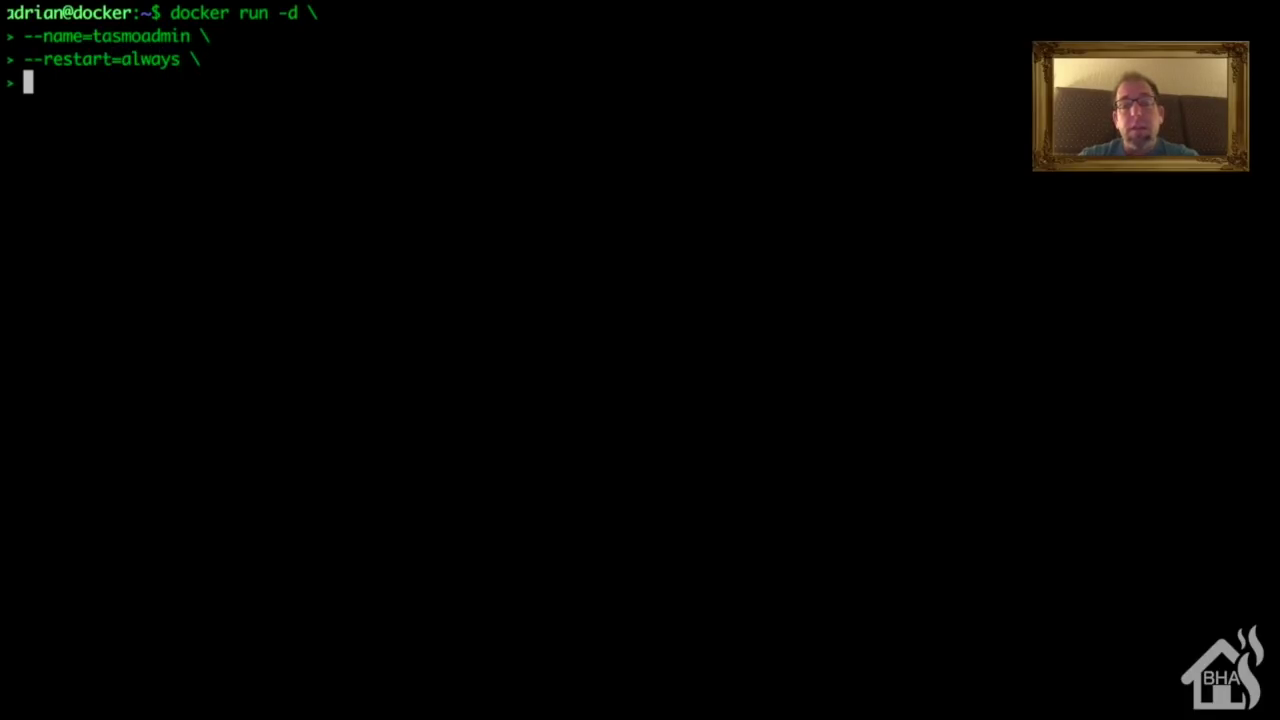
type("-p ")
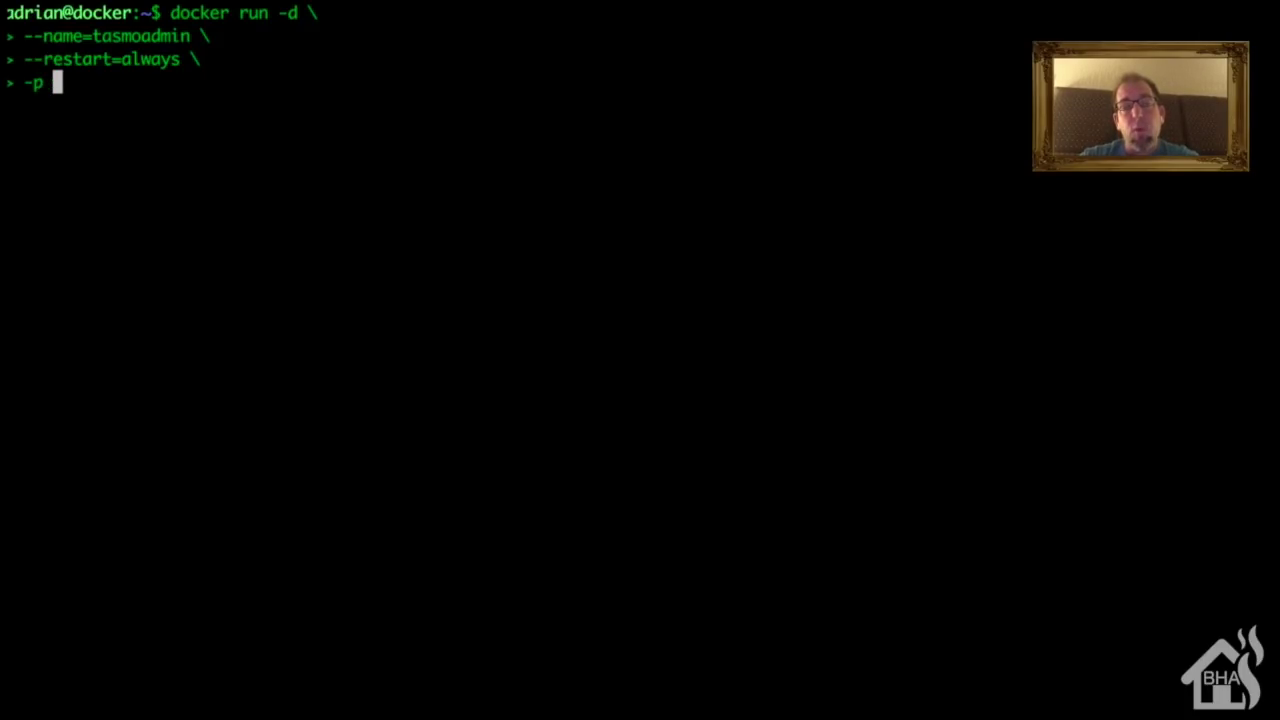
type("9999:")
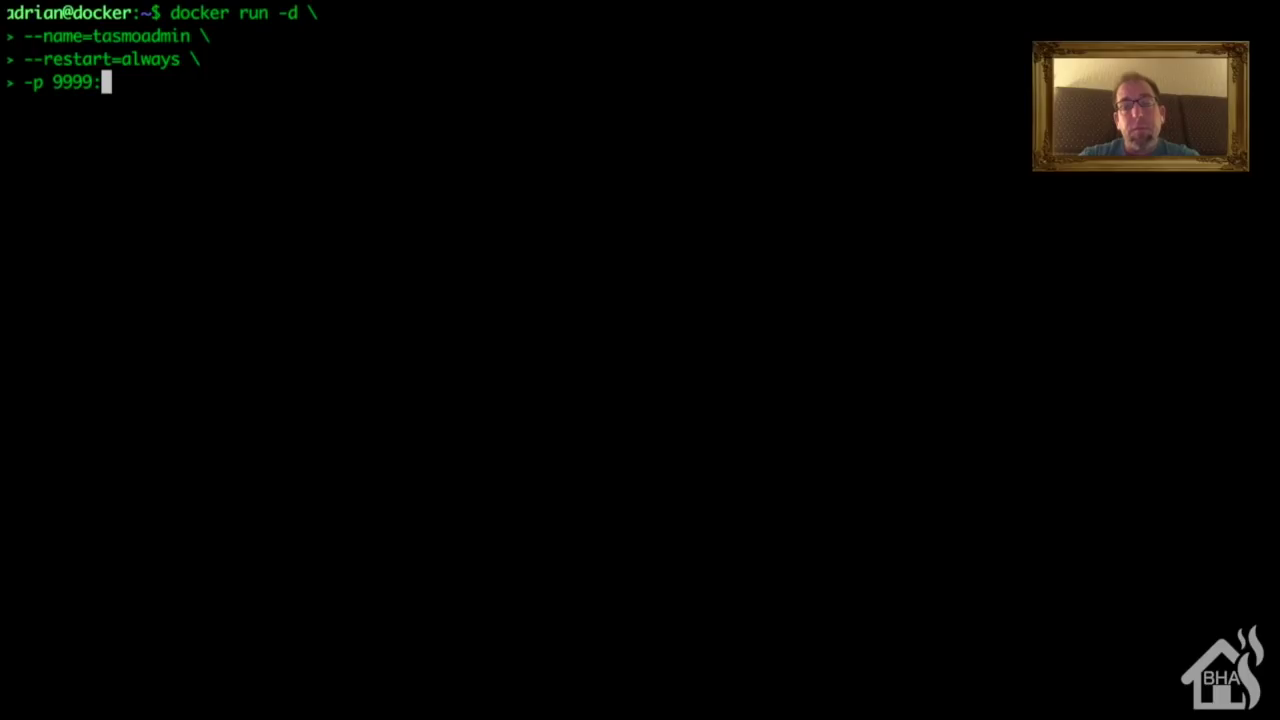
type("80 ")
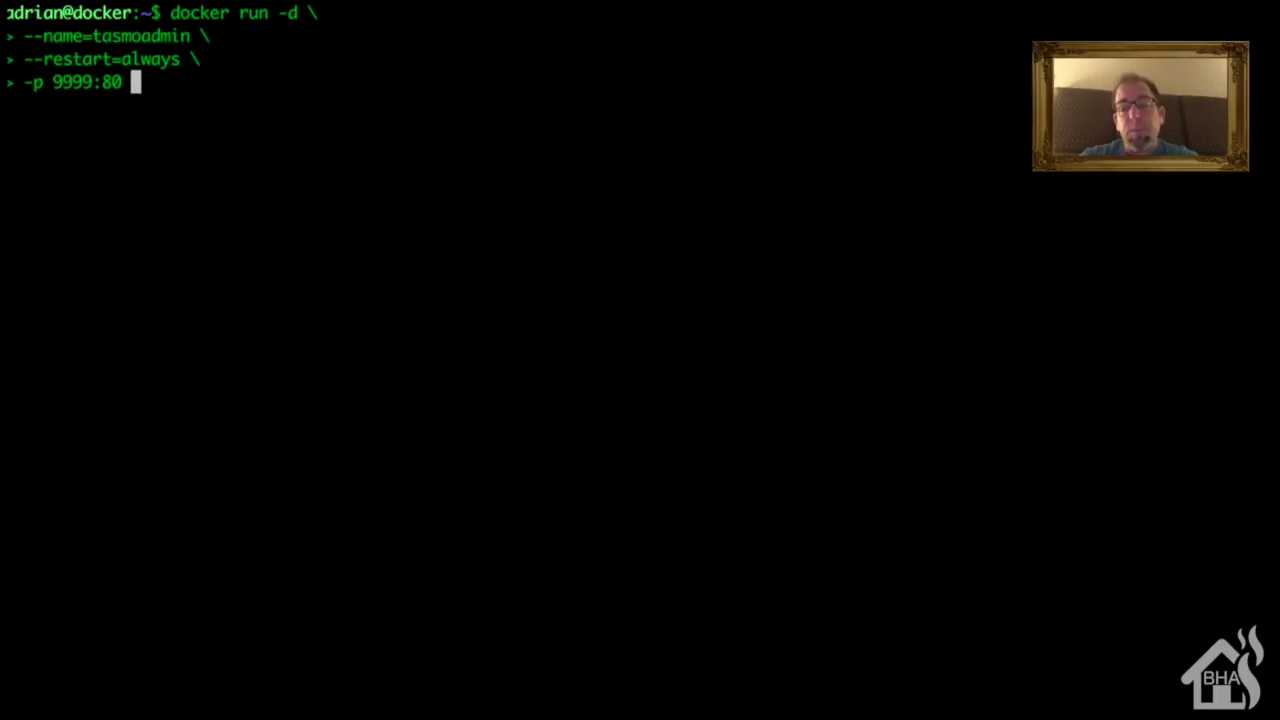
type("\\")
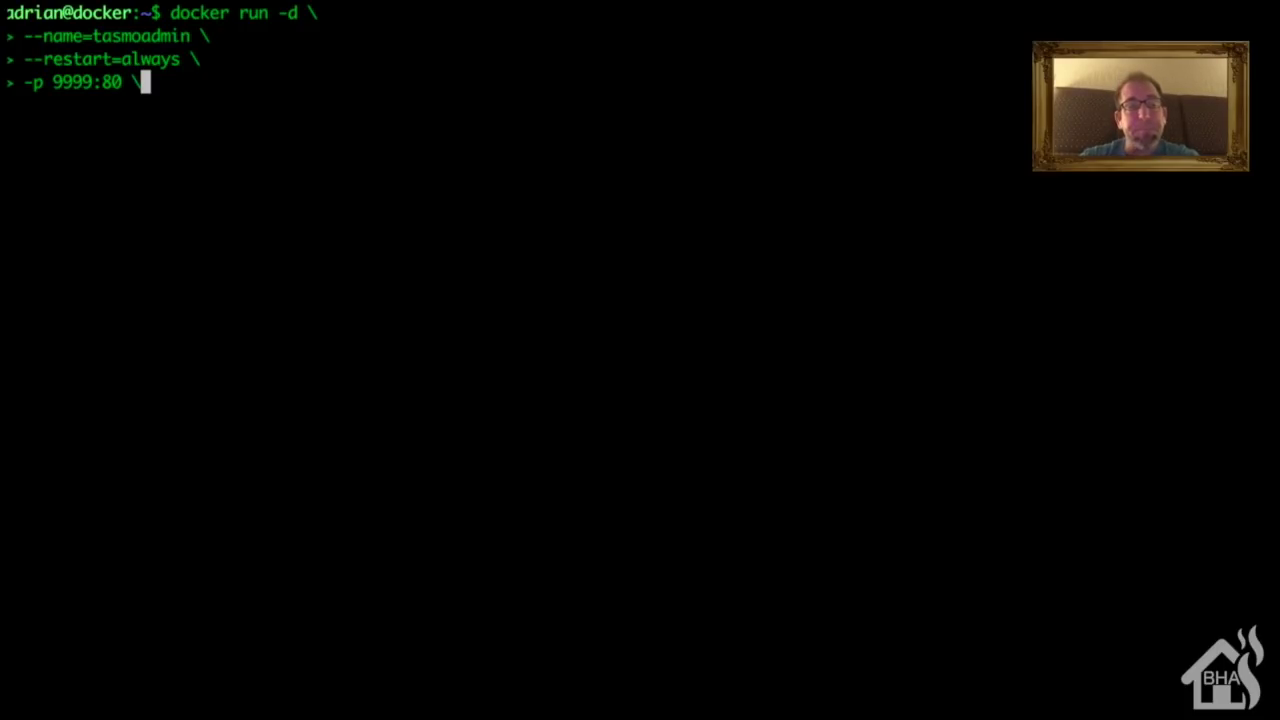
key("Return")
Step: Mount tasmoadmin_data at /data and launch the raymondmm/tasmoadmin image
type("-v ta")
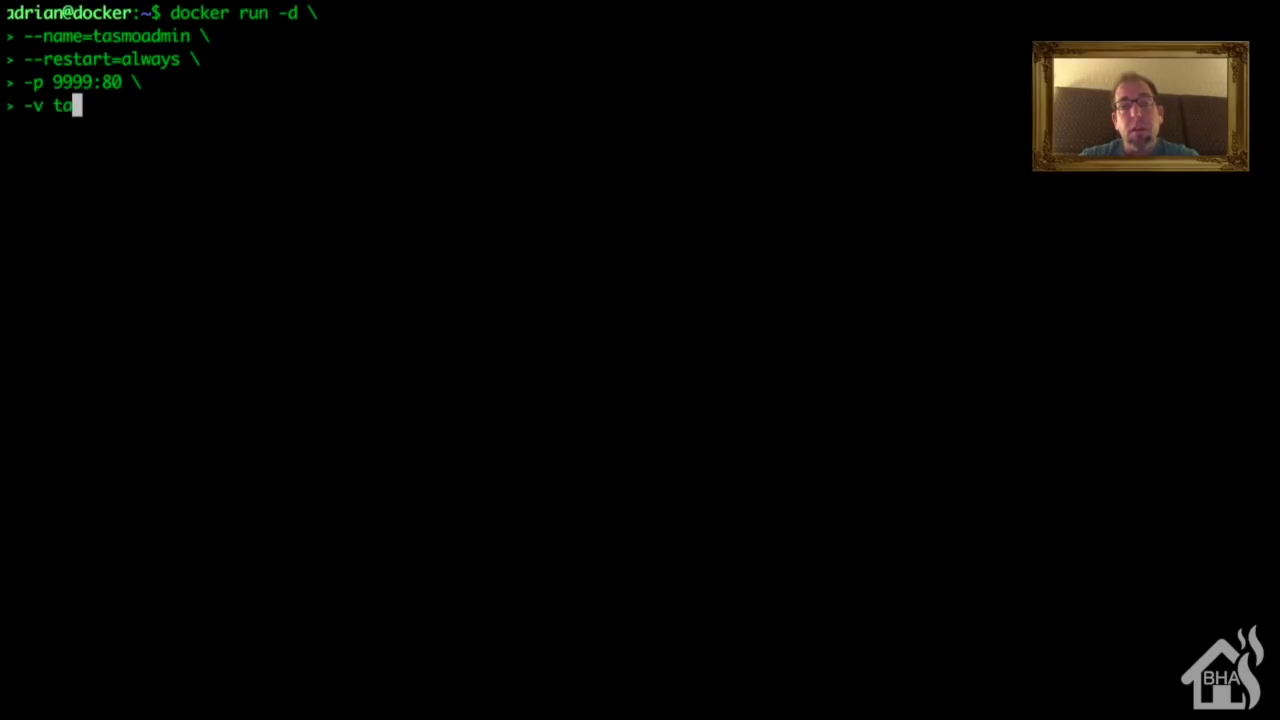
type("smoadmin_d")
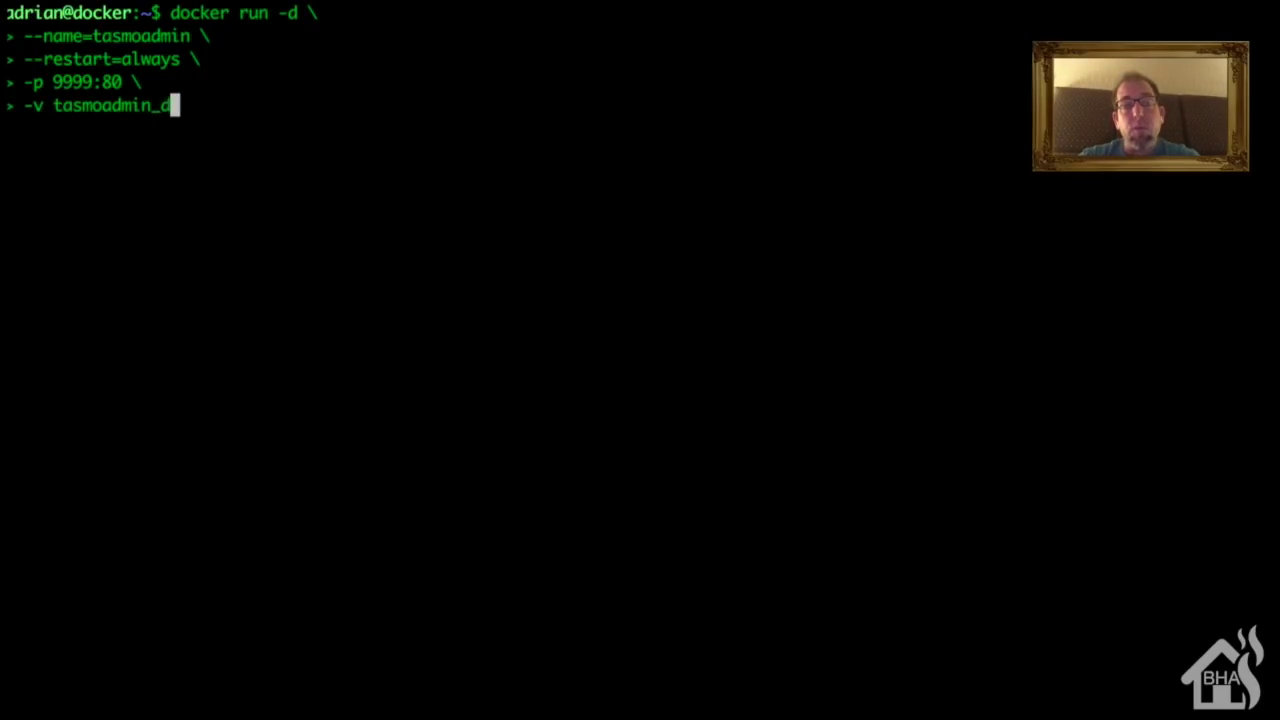
type("ata:/")
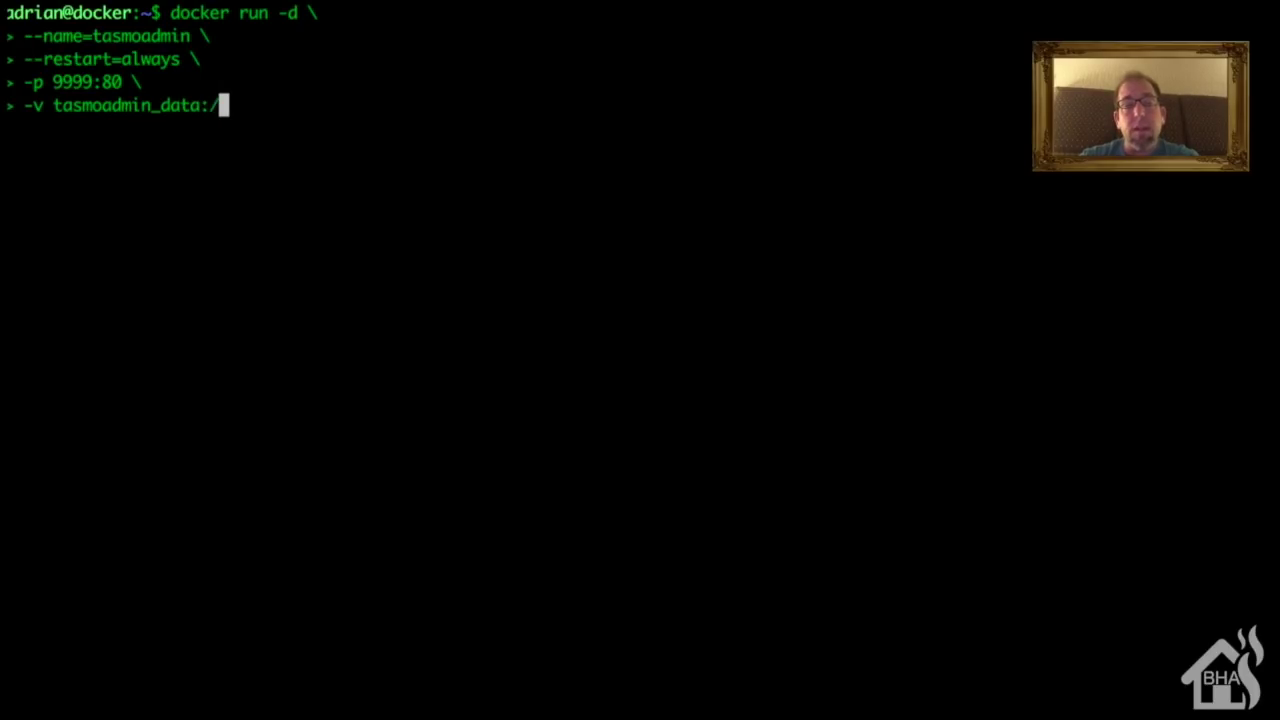
type("data ")
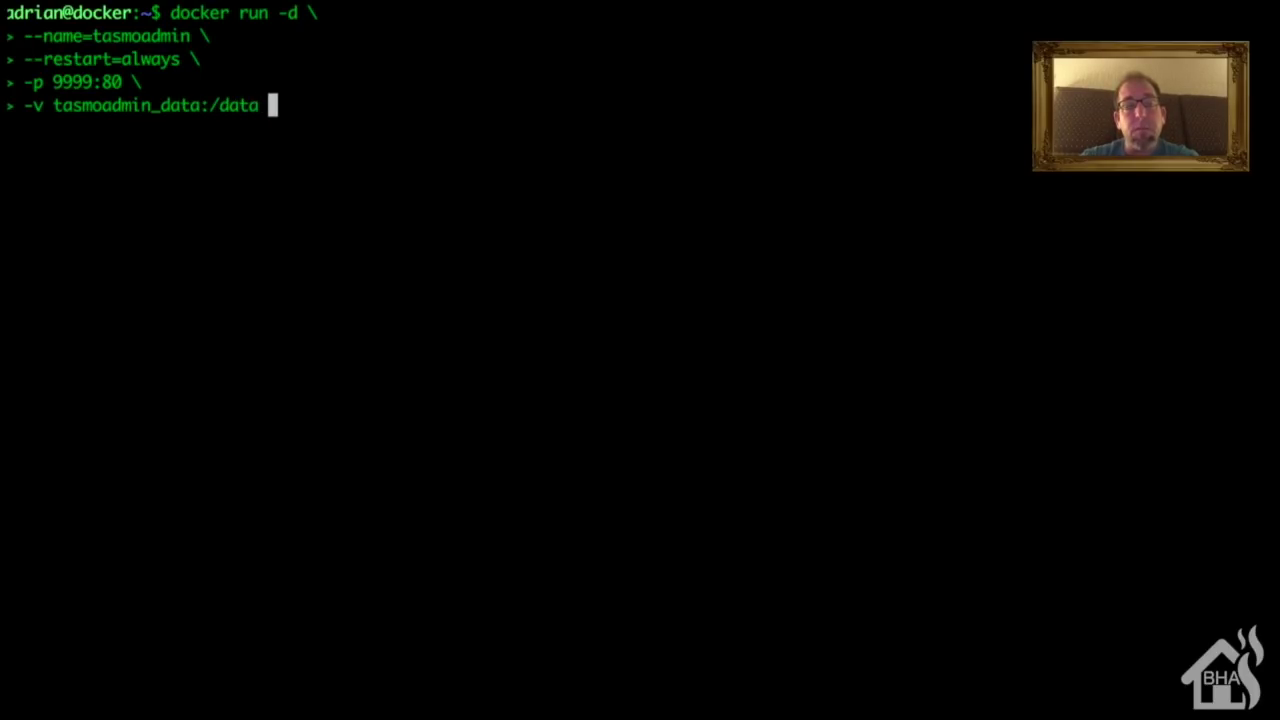
type("\\")
key("Return")
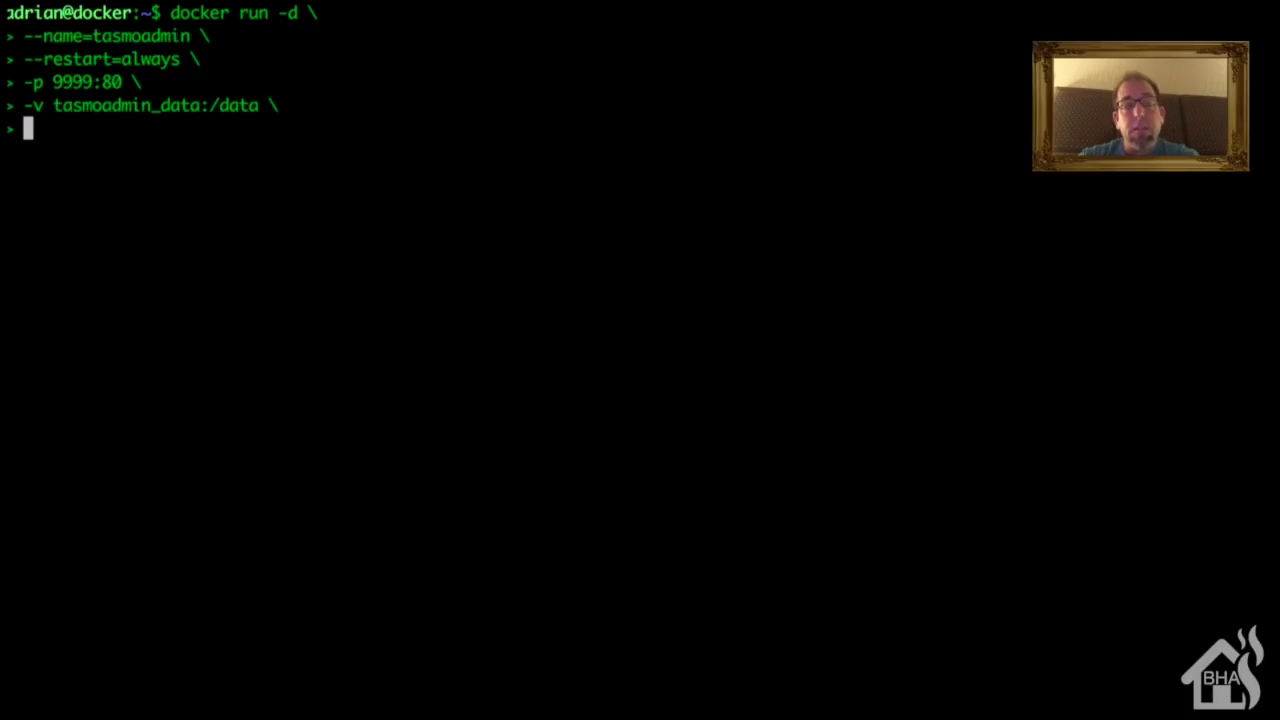
type("ray")
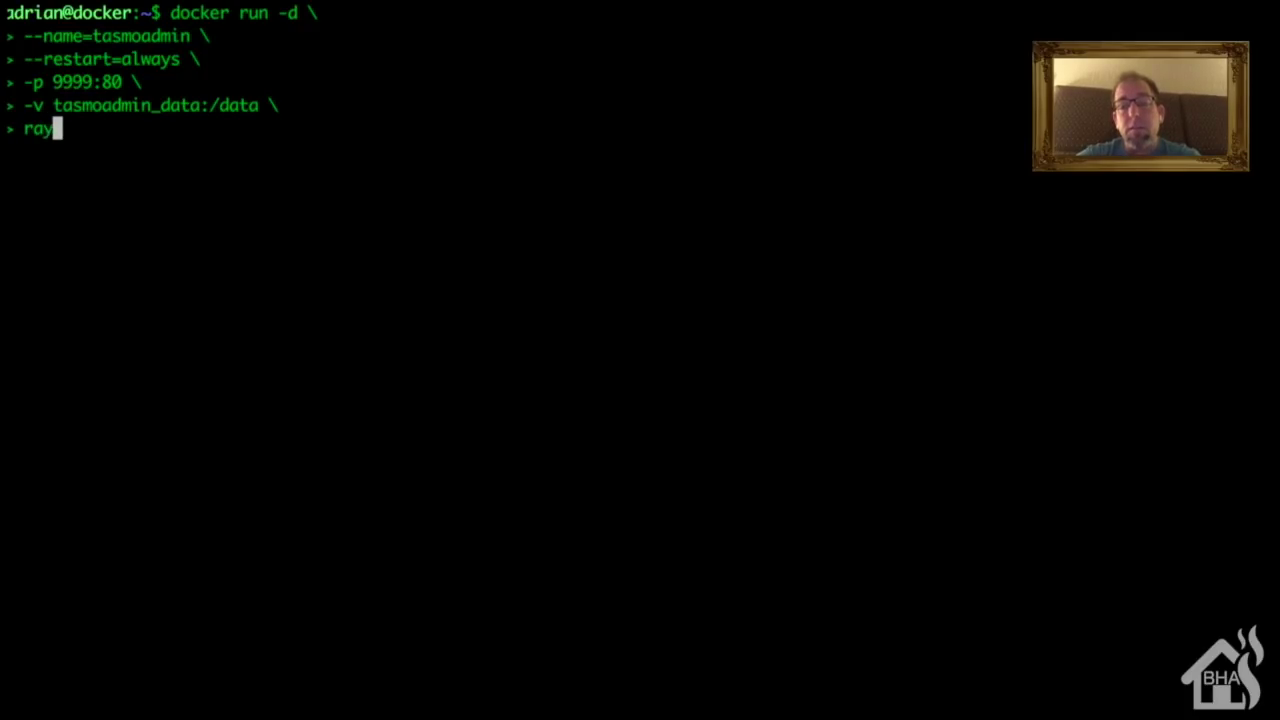
type("mondmm")
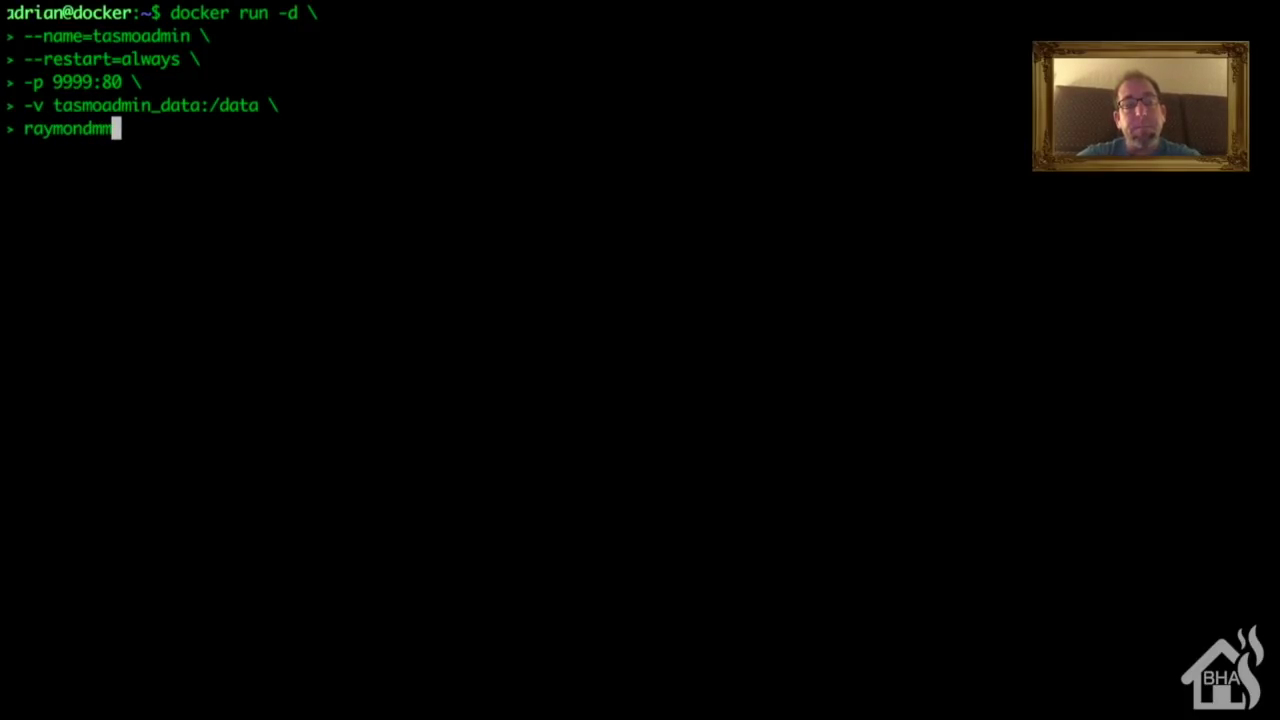
type(".")
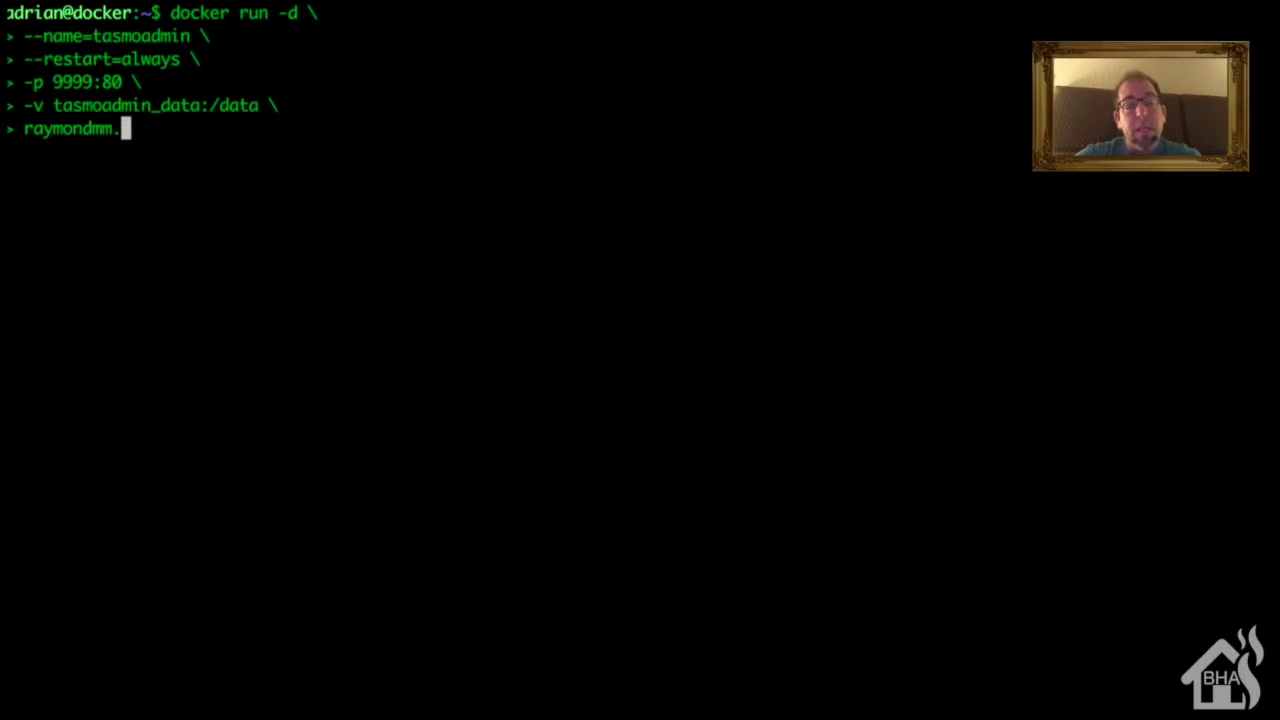
key("BackSpace")
type("/")
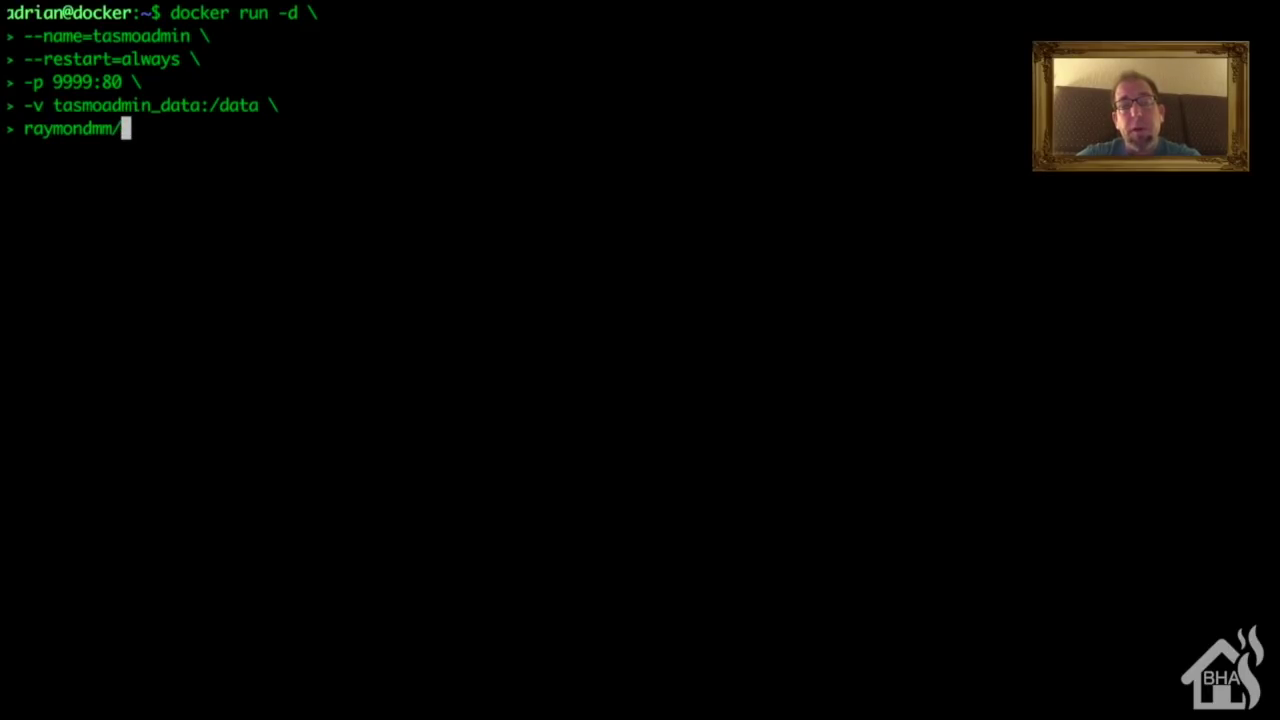
type("tasmoadmin")
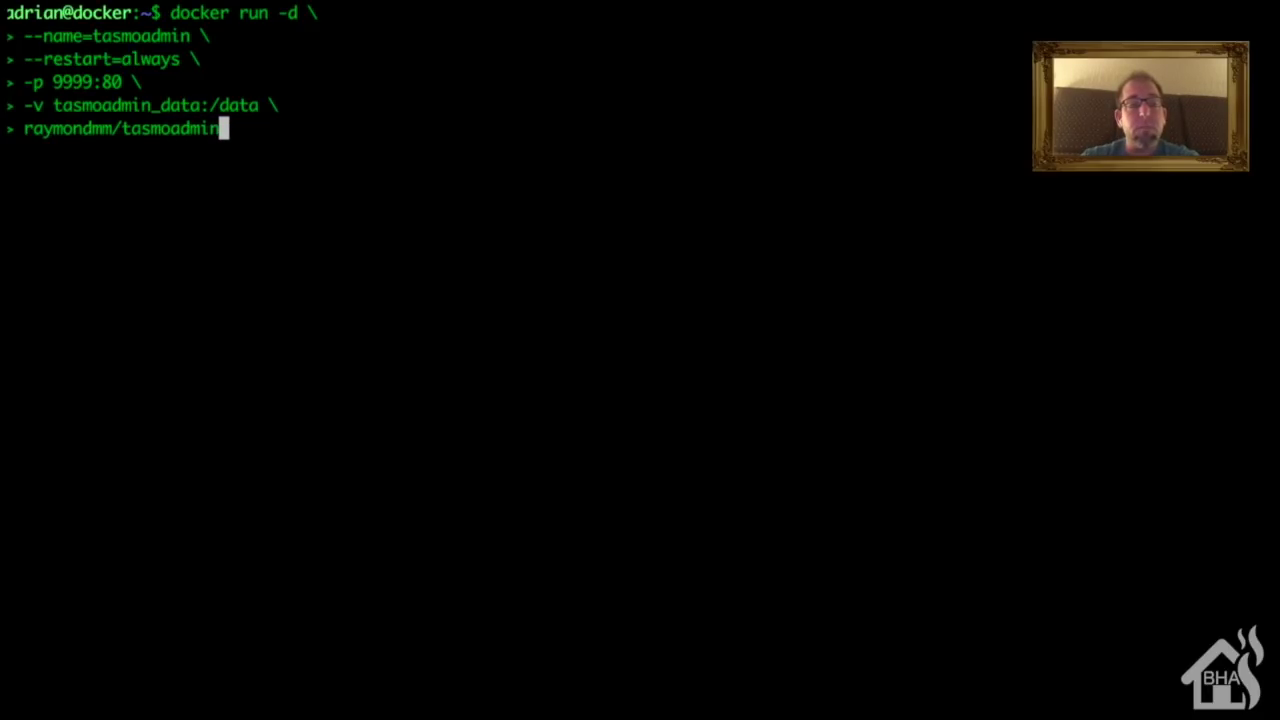
key("Return")
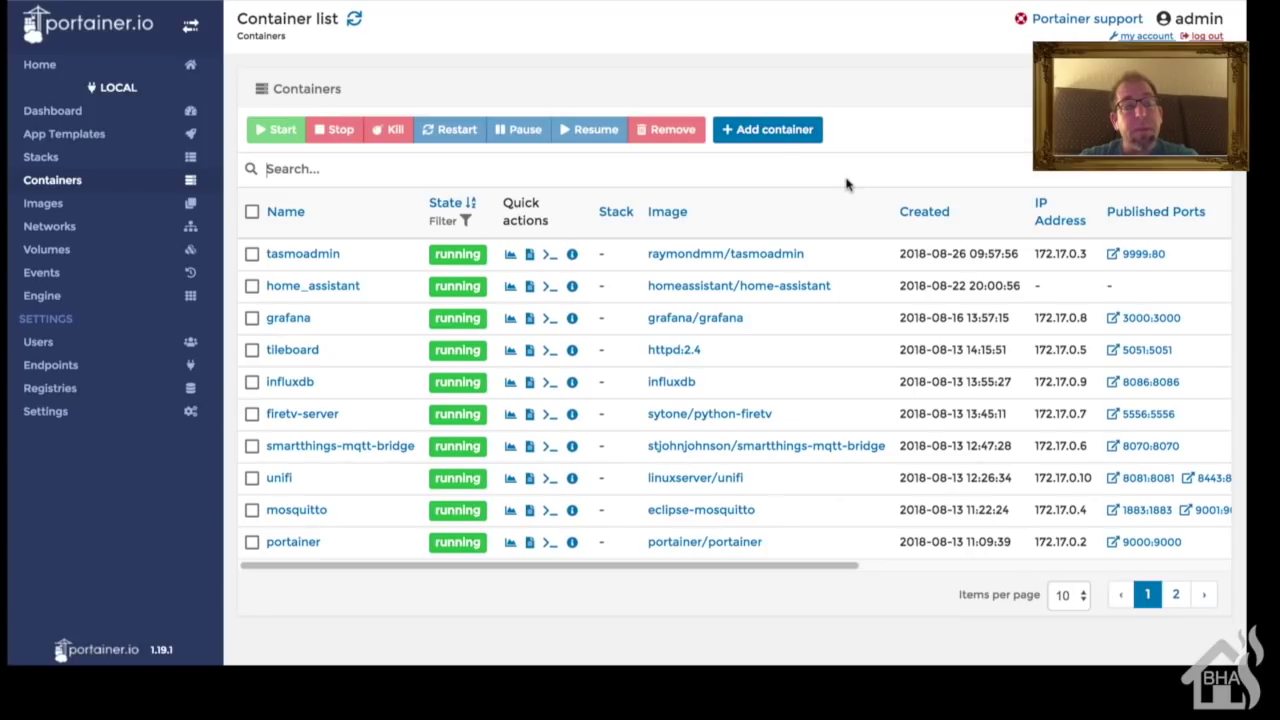
Step: Open the tasmoadmin container's details in Portainer and look over its status, ports, labels, volume and network
left_click(290, 258)
scroll(290, 262, "down", 2)
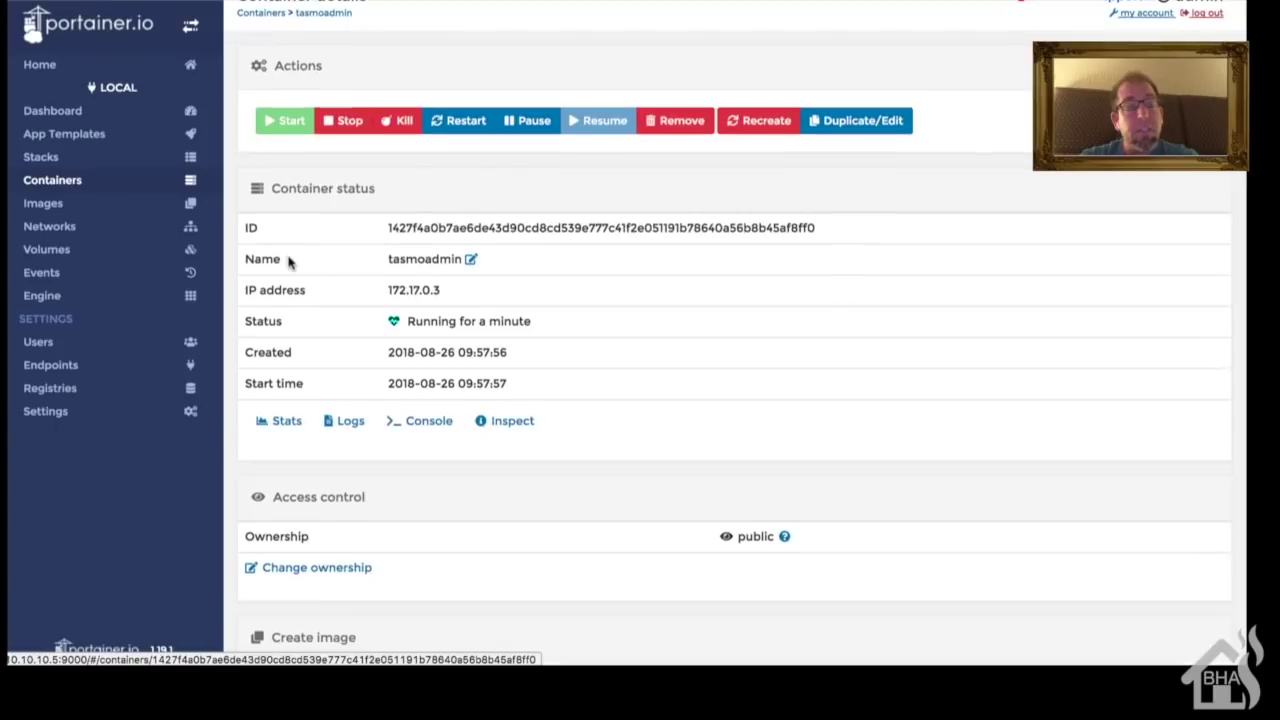
scroll(290, 262, "down", 6)
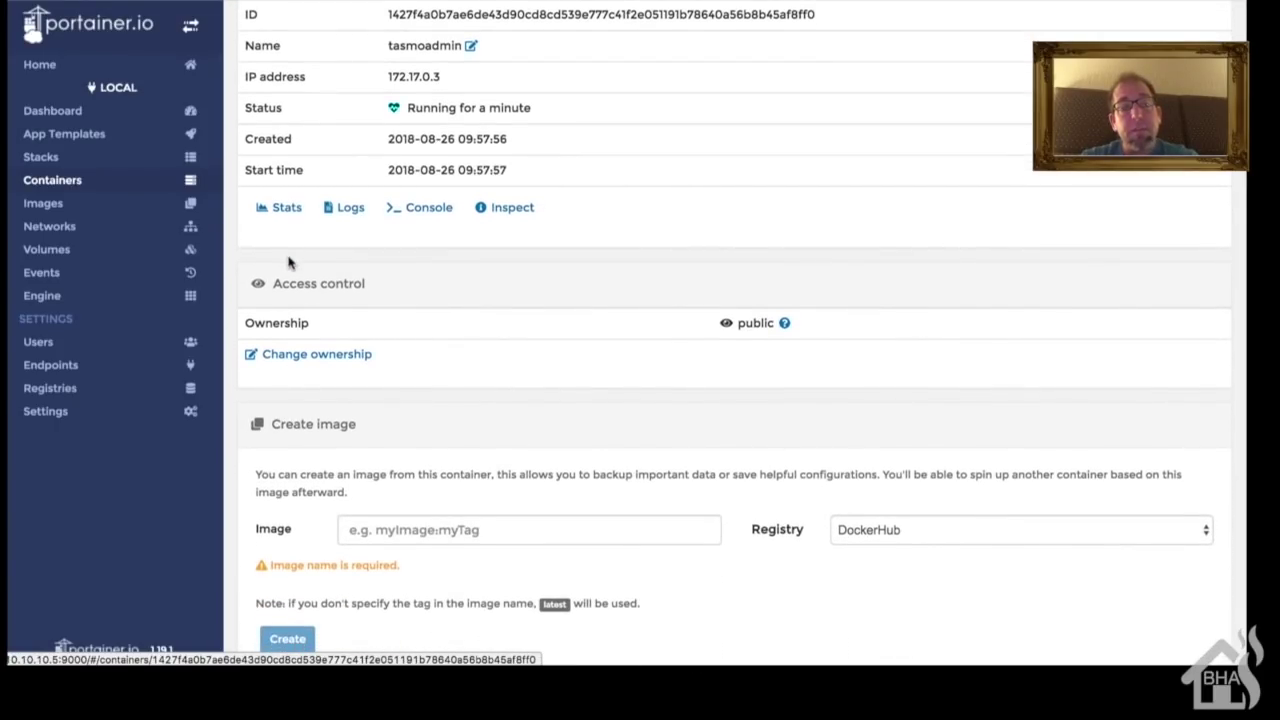
scroll(290, 262, "down", 10)
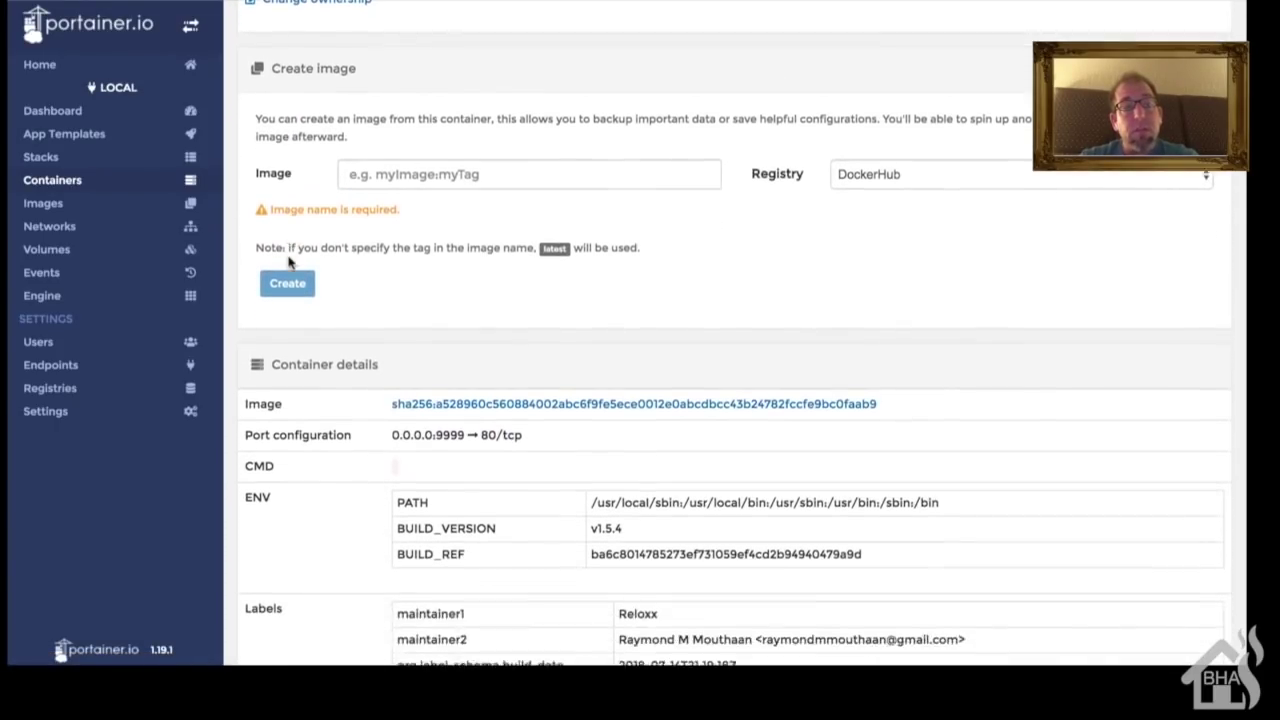
scroll(288, 262, "down", 8)
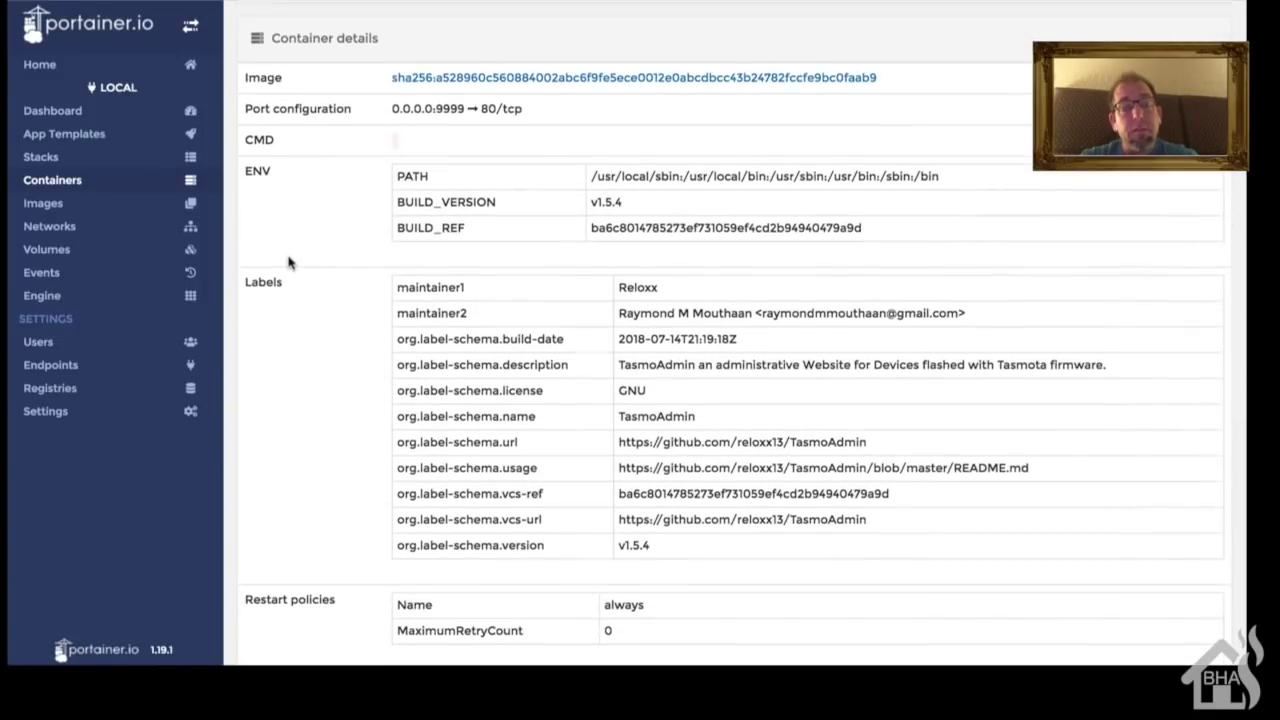
scroll(288, 260, "down", 8)
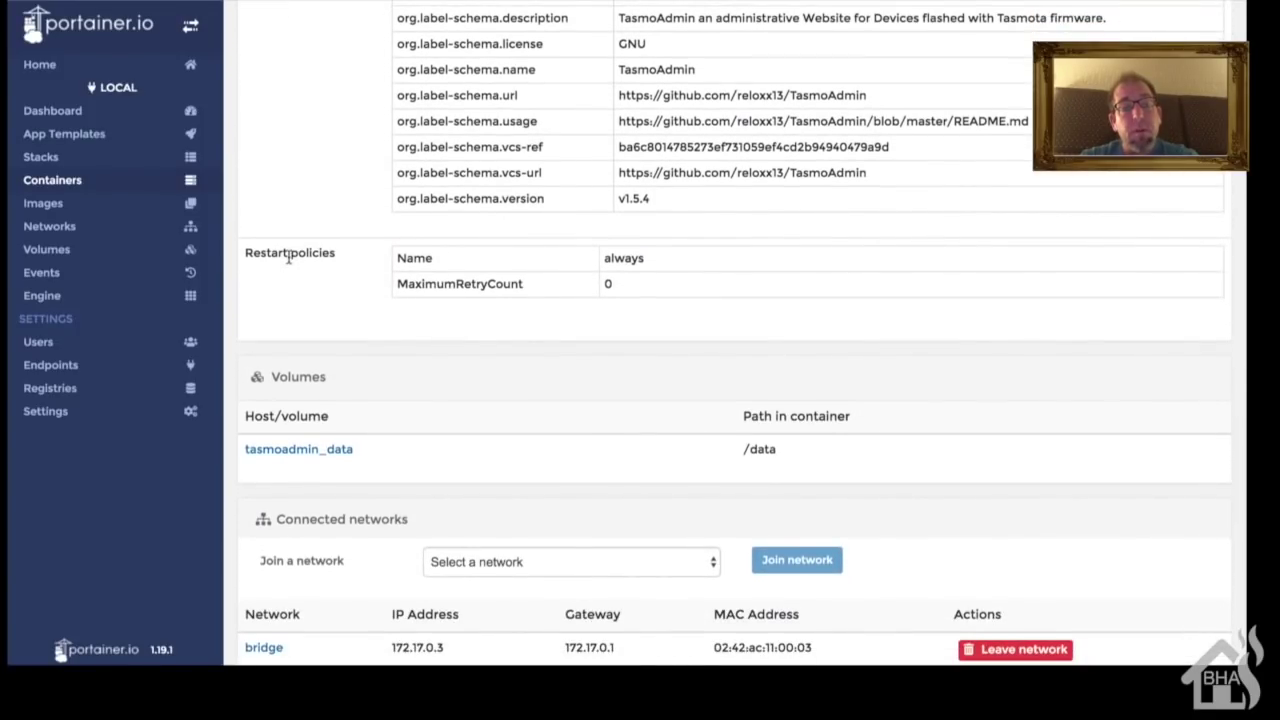
scroll(288, 258, "down", 1)
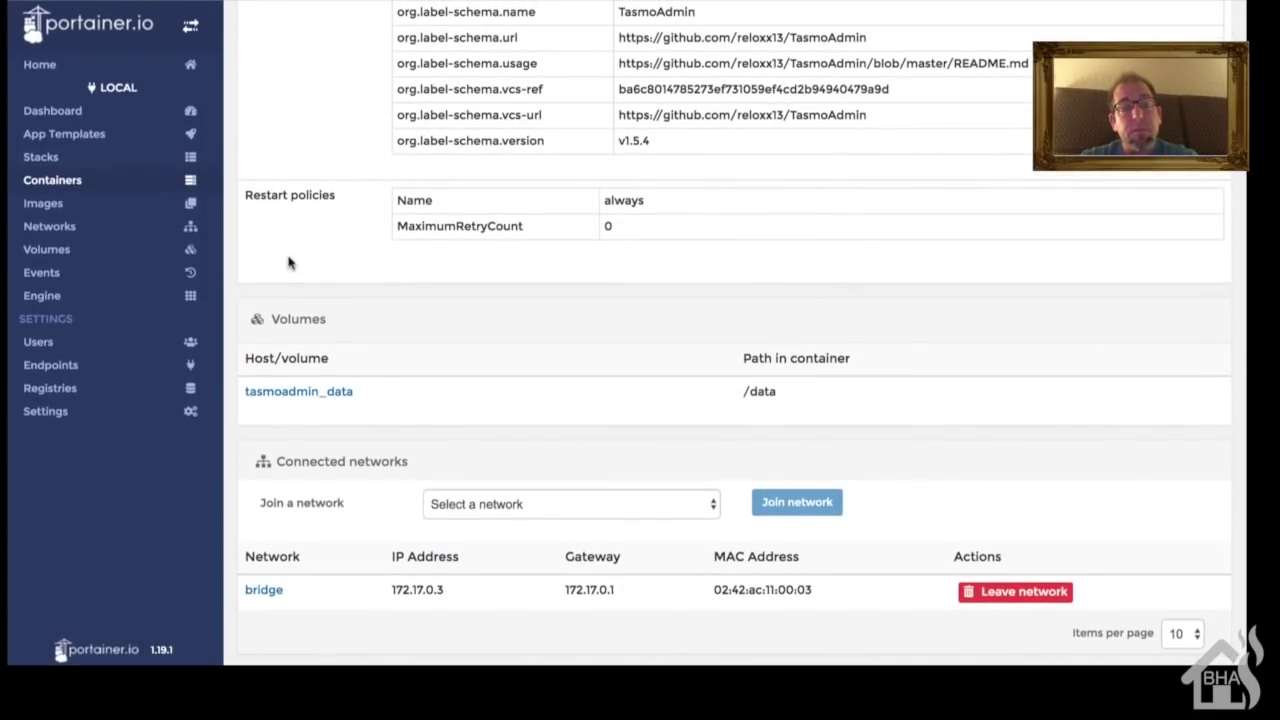
scroll(289, 260, "up", 2)
scroll(288, 262, "up", 9)
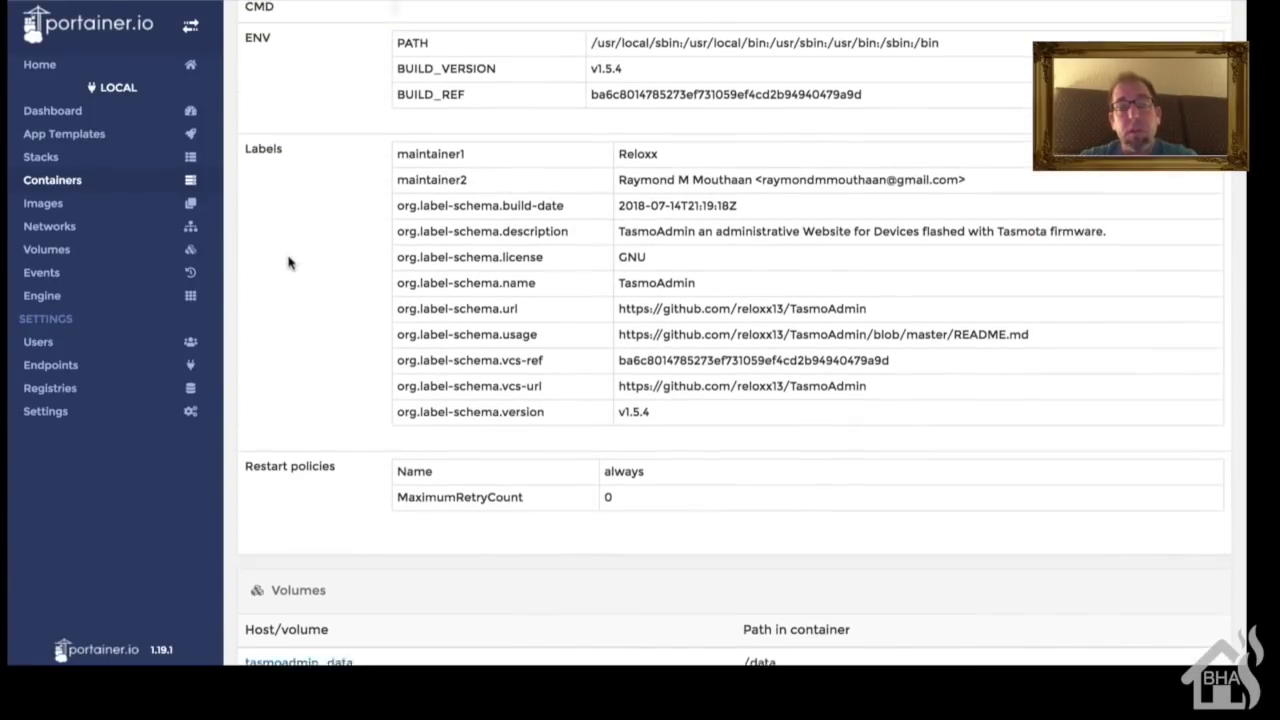
scroll(288, 262, "up", 11)
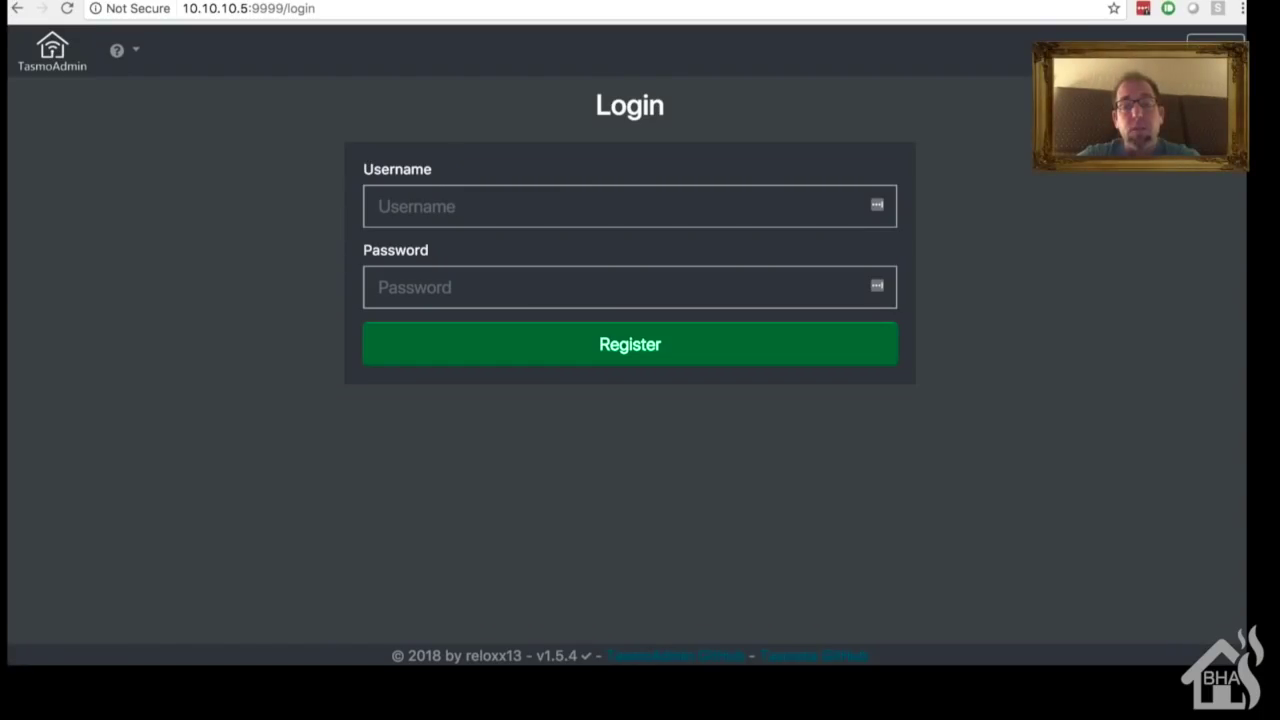
Step: Register the TasmoAdmin login with username admin and a password, then log in
left_click(765, 200)
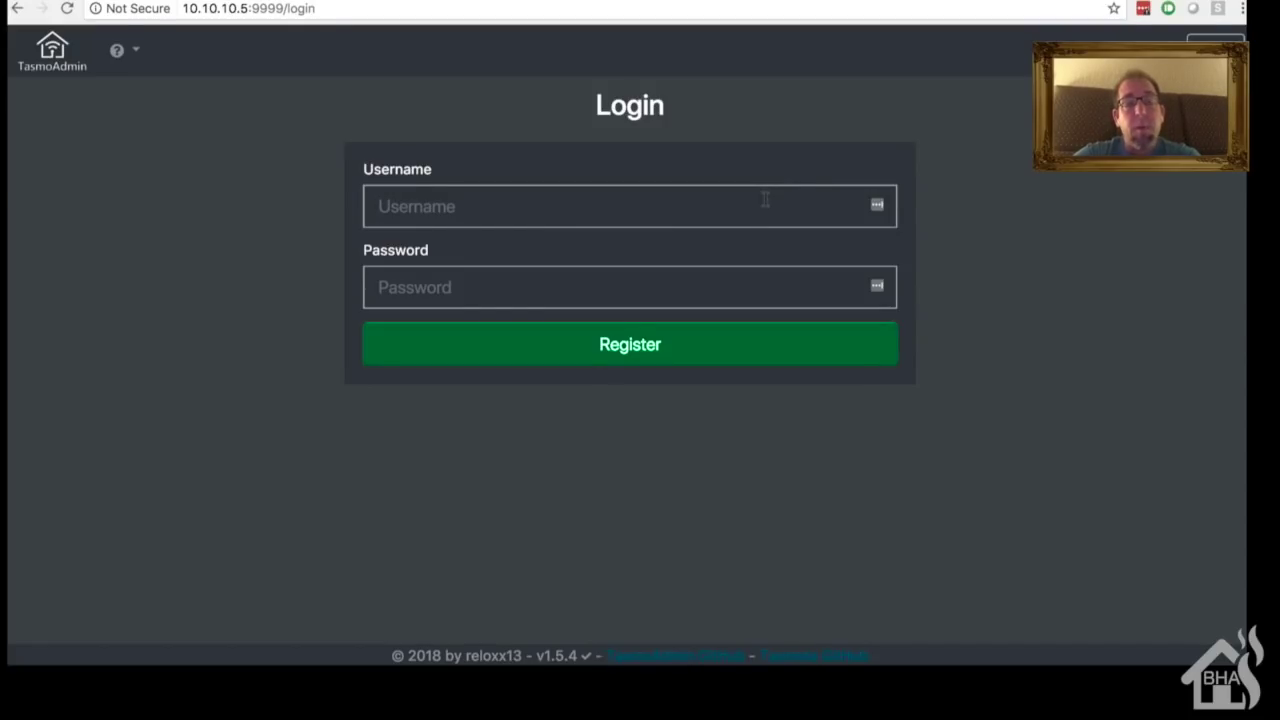
type("admin")
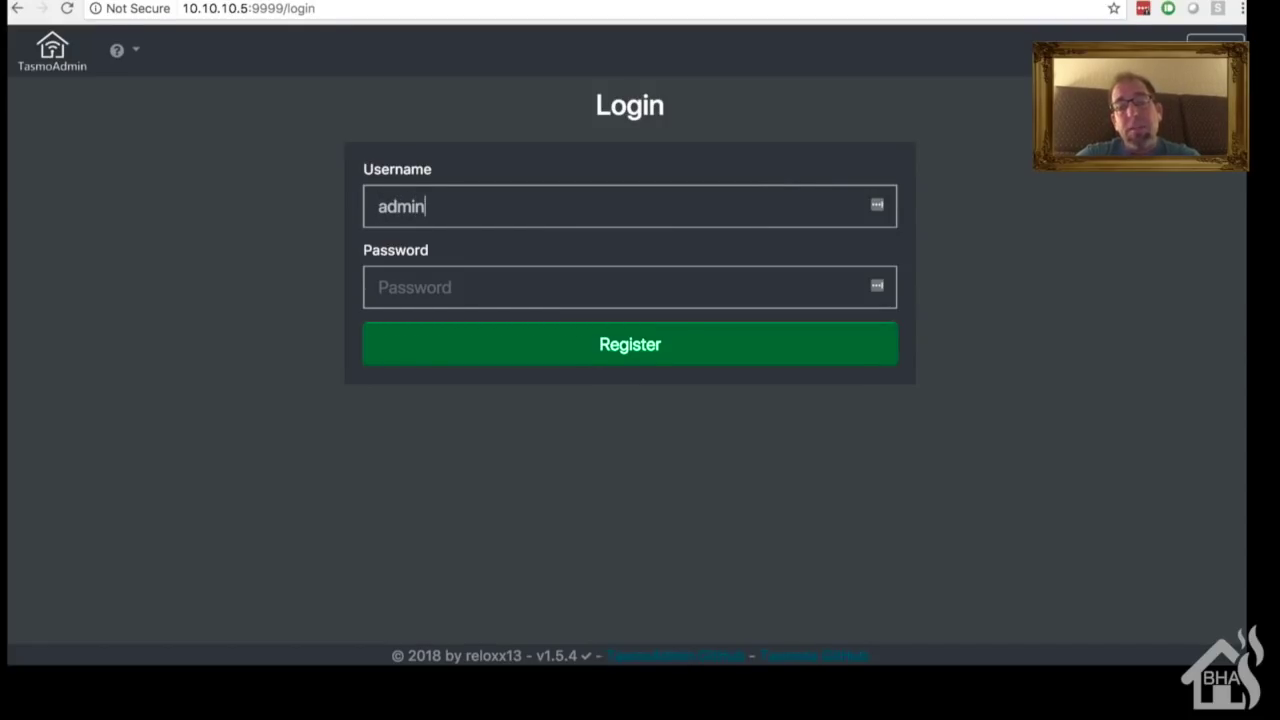
key("Tab")
type("admin")
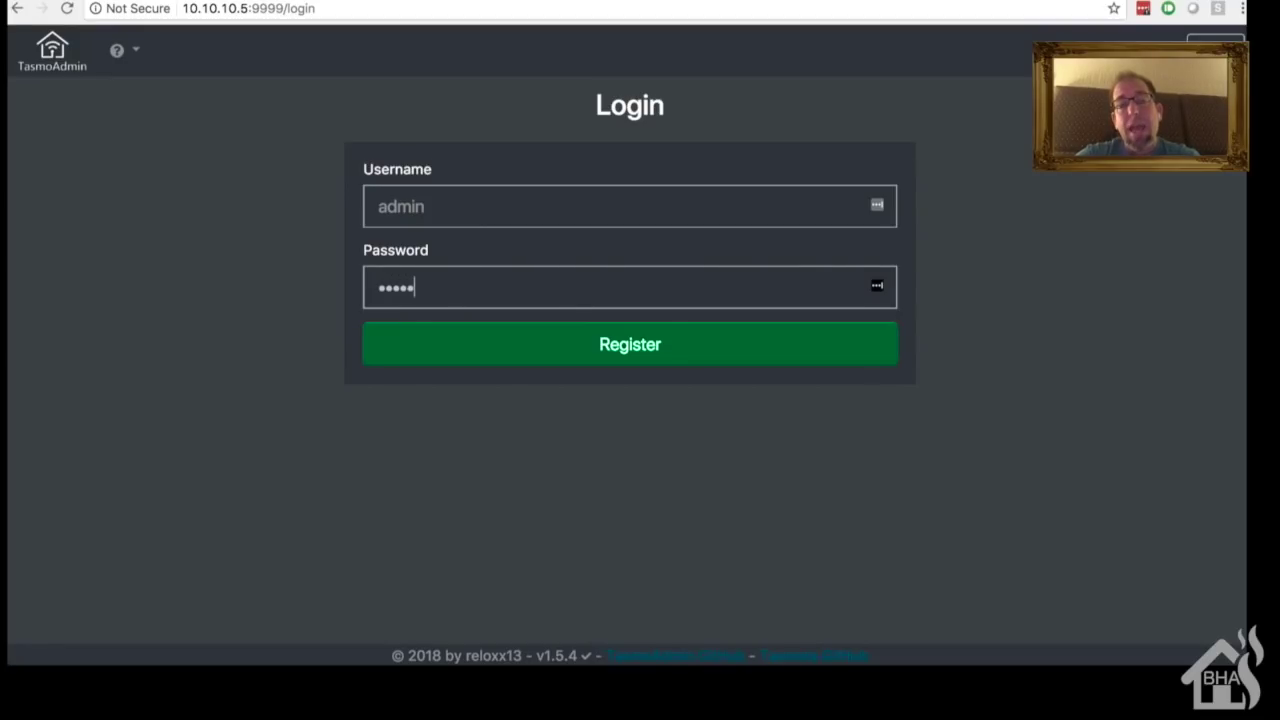
key("Return")
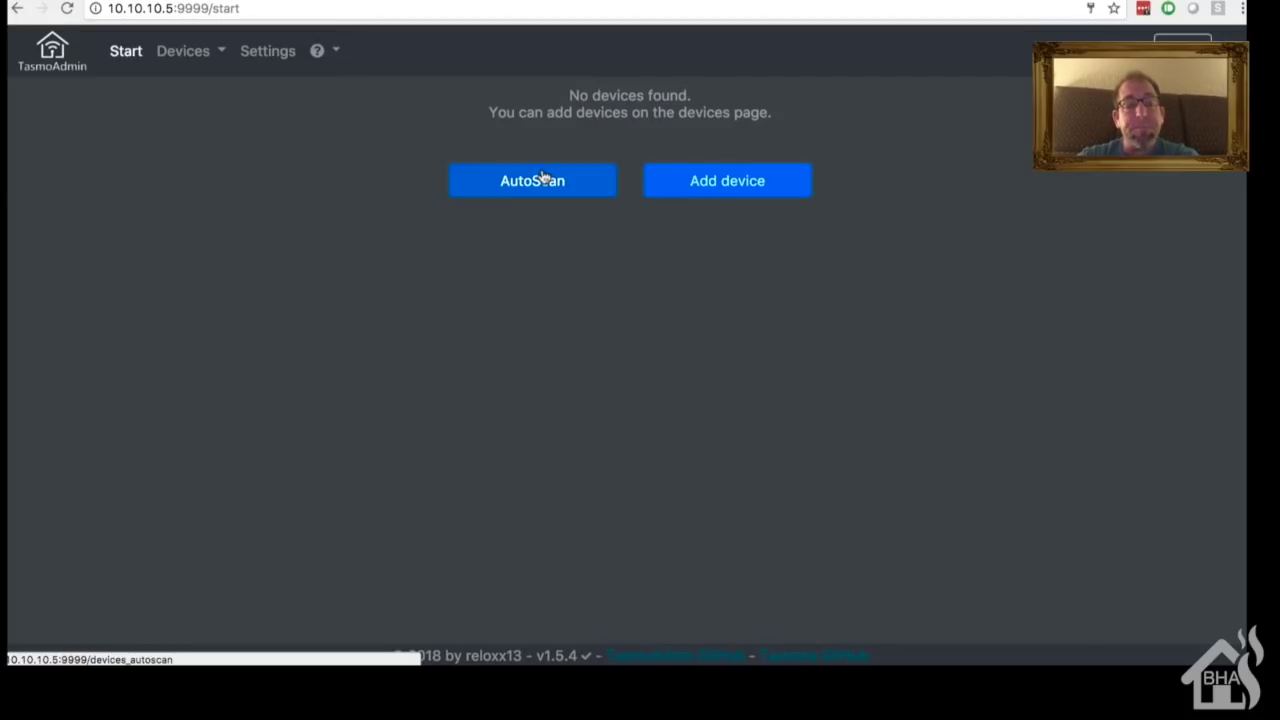
Step: Run AutoScan from 10.10.10.50 to 10.10.10.150, finding 5 devices
left_click(546, 179)
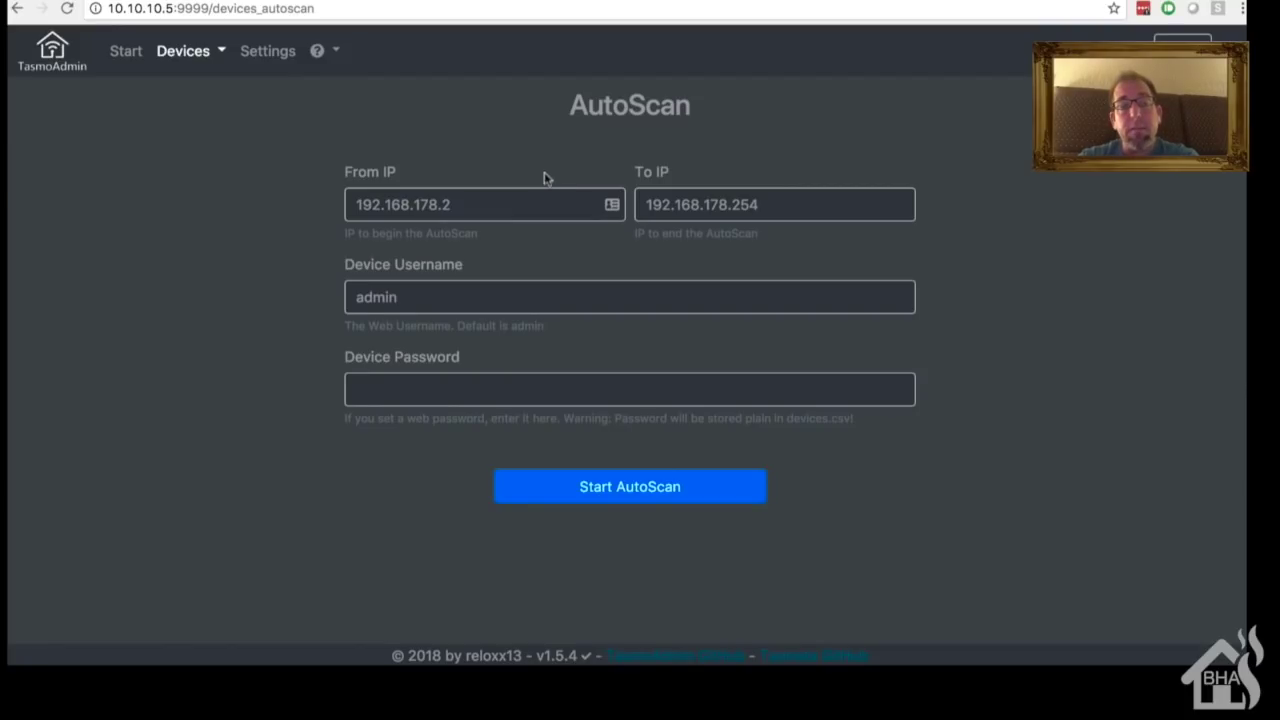
triple_click(537, 206)
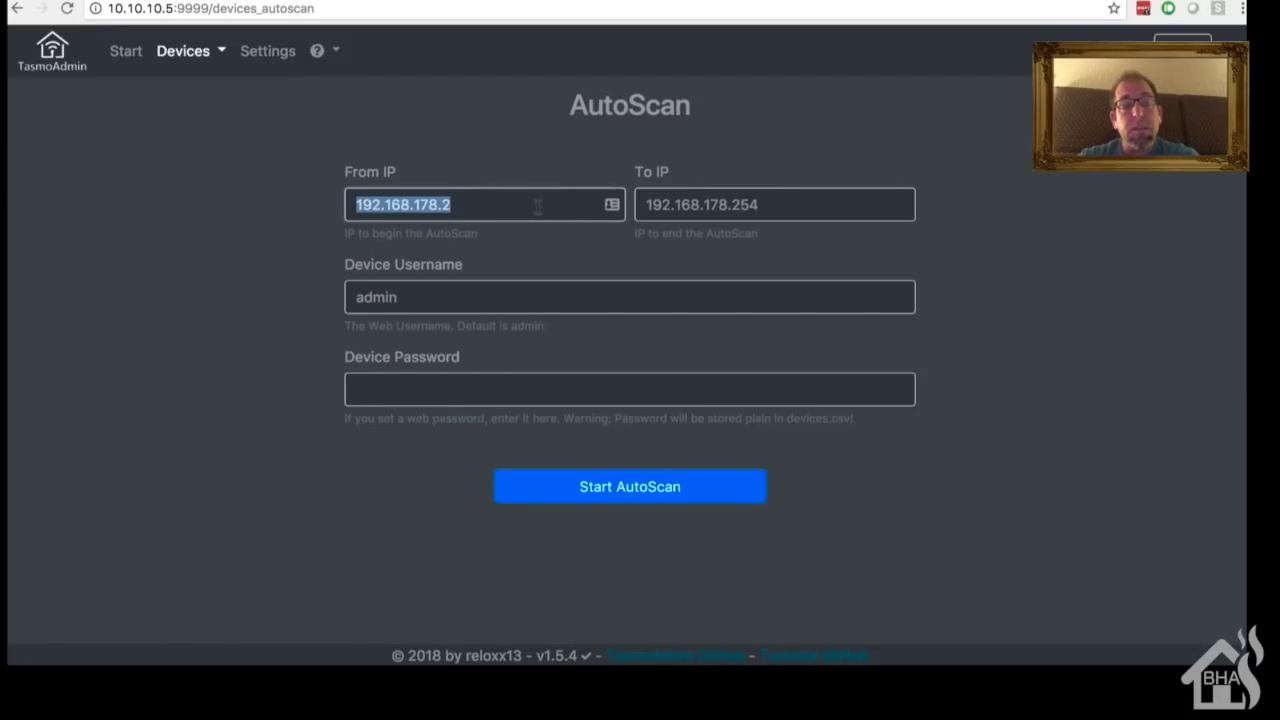
type("10.10.10")
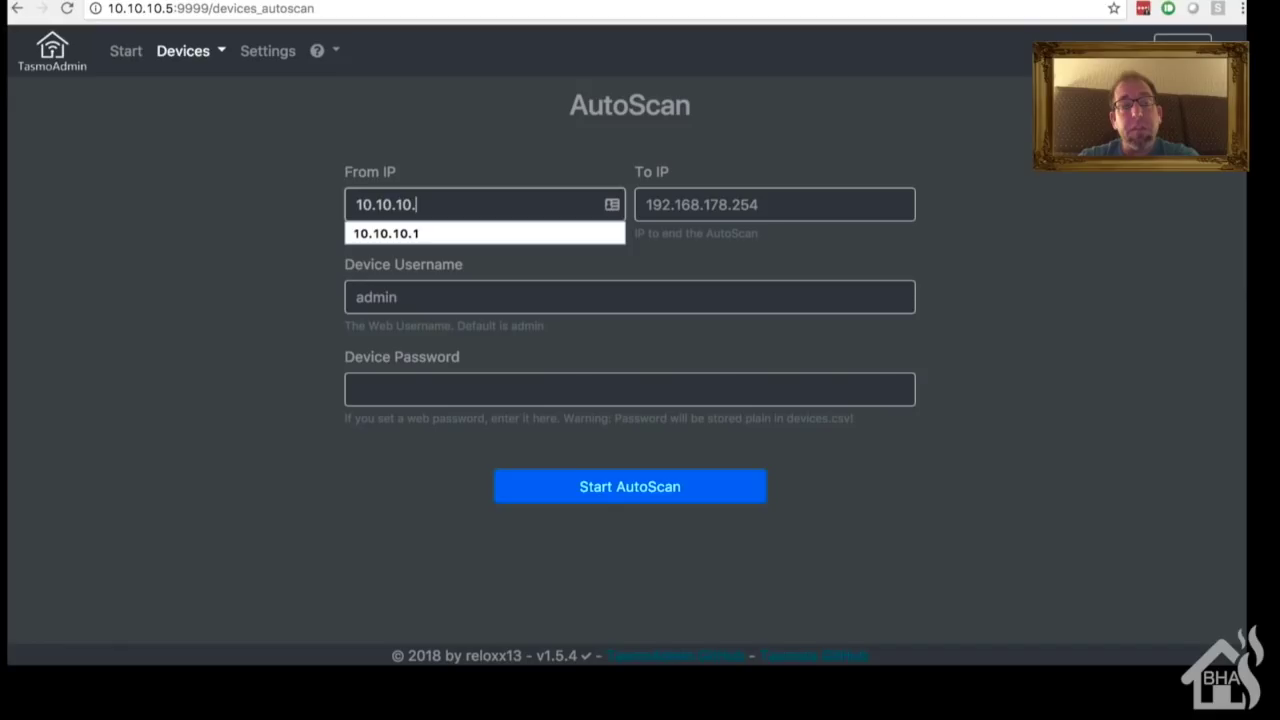
type(".50")
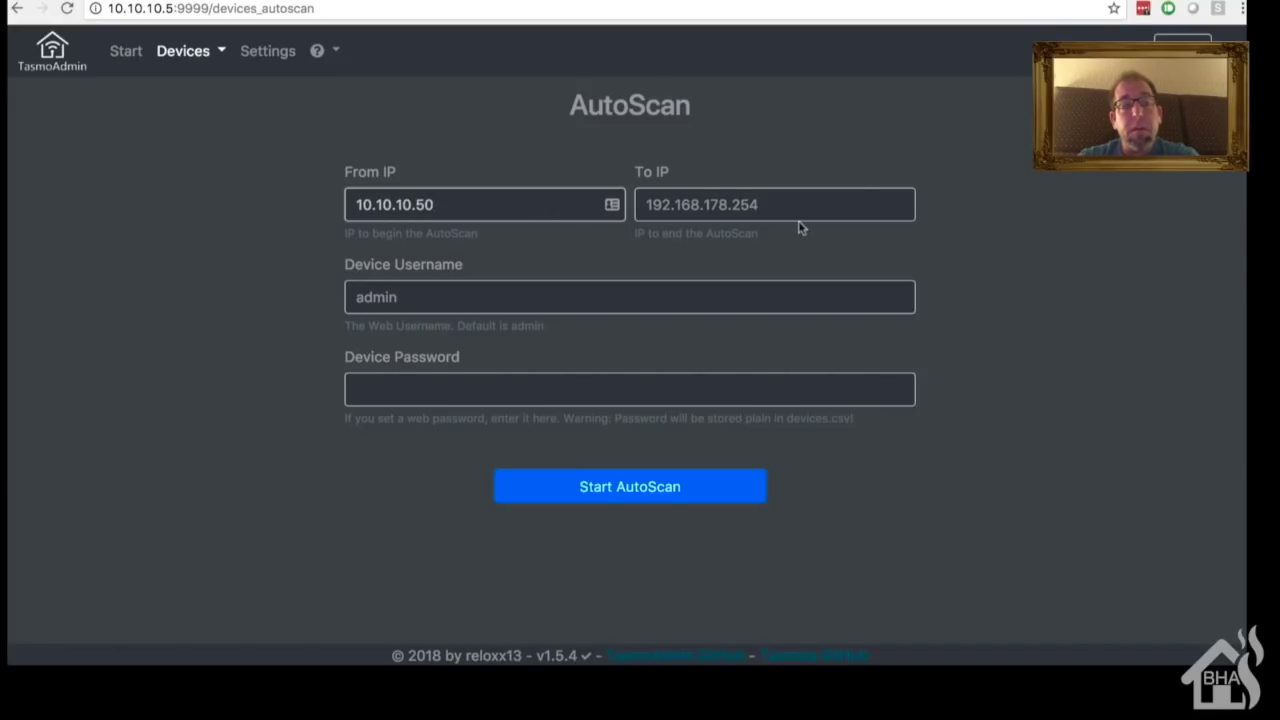
double_click(798, 204)
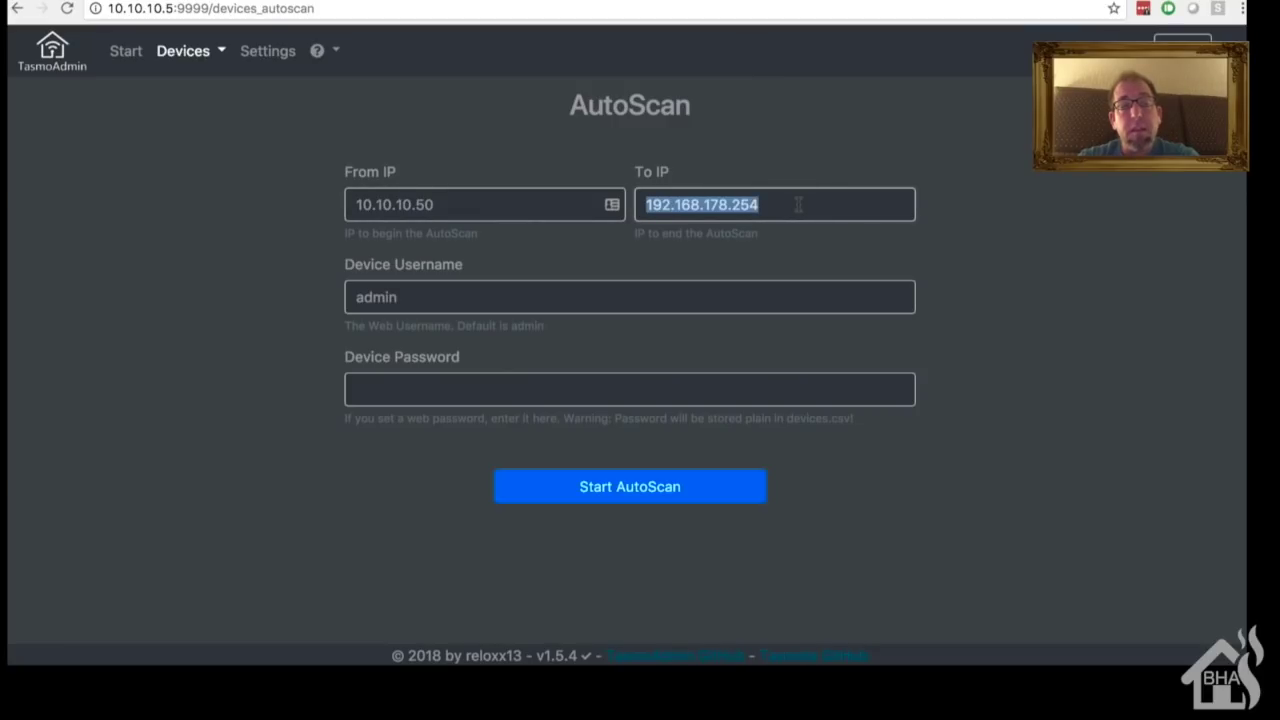
type("10.10.10.150")
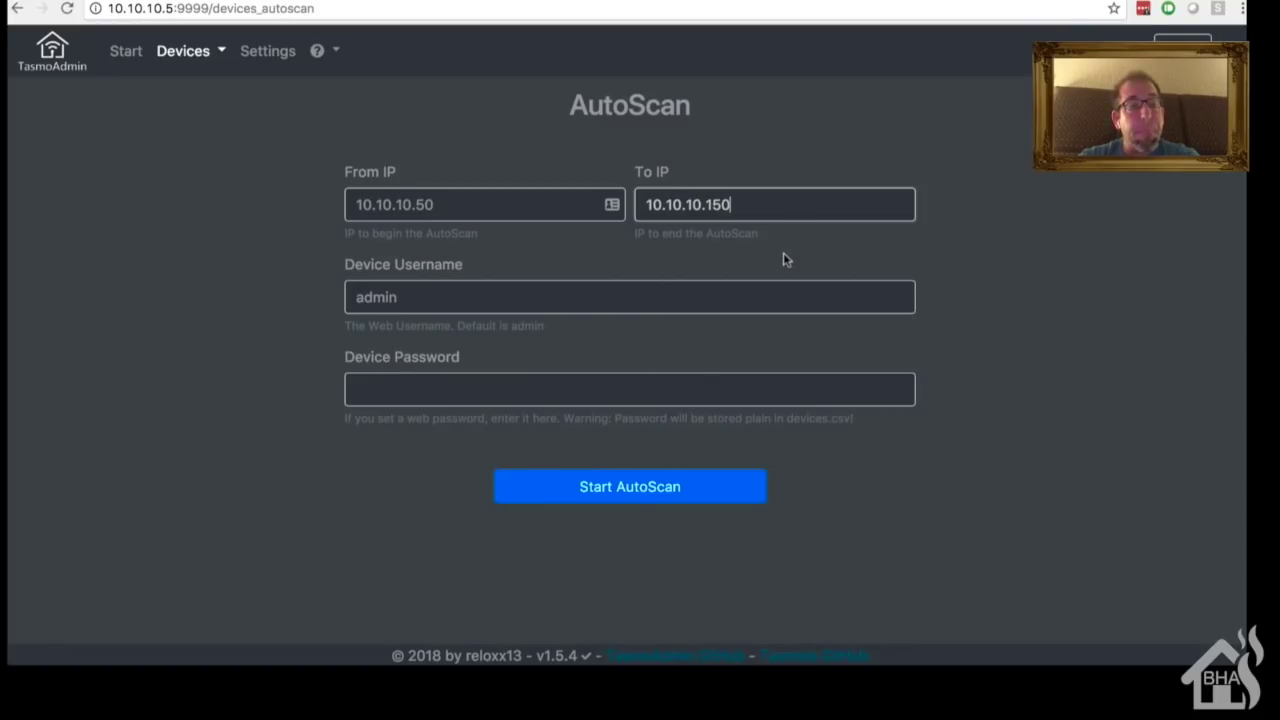
left_click(660, 493)
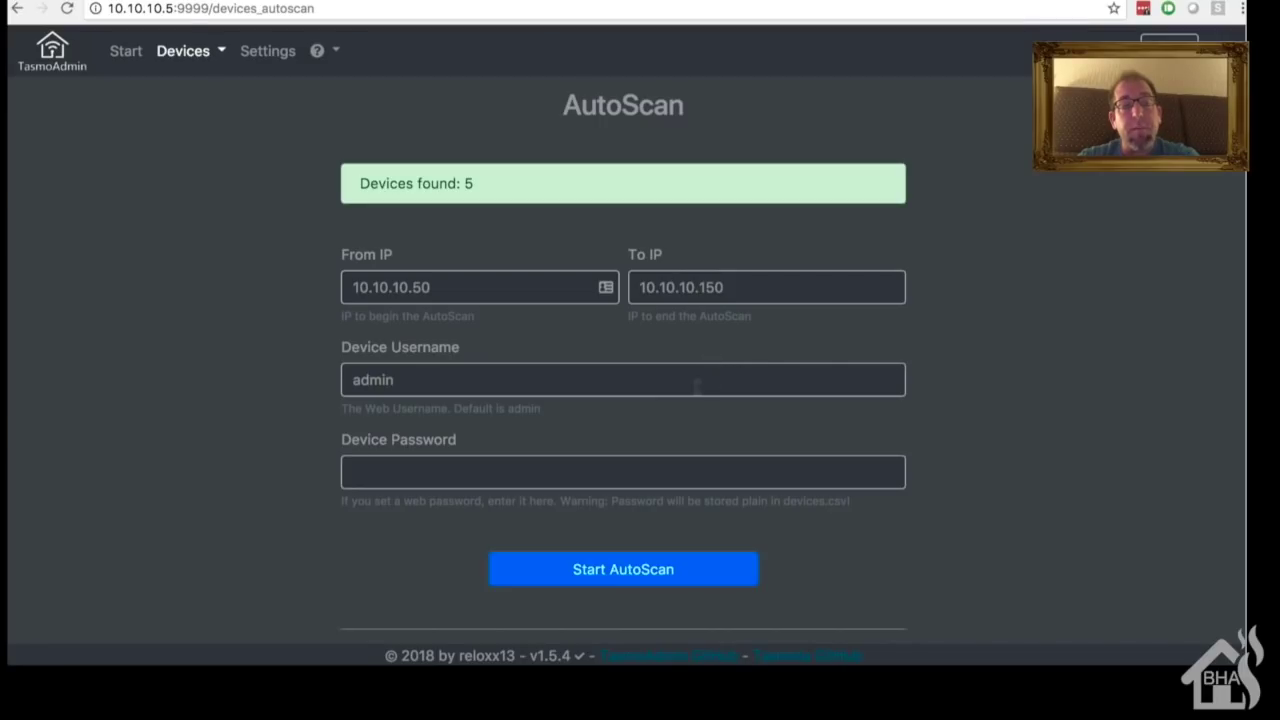
Step: Review the found devices 1–5, save them all, and go to the Devices list
scroll(566, 214, "down", 3)
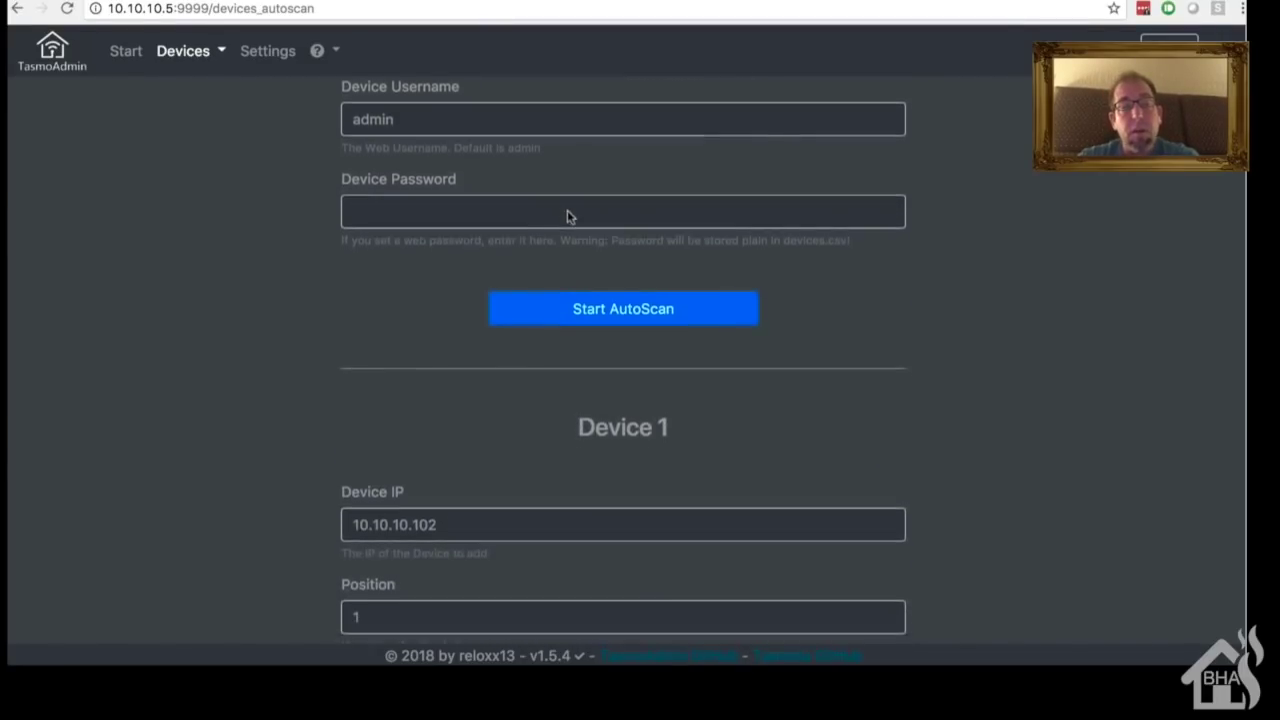
scroll(567, 210, "down", 6)
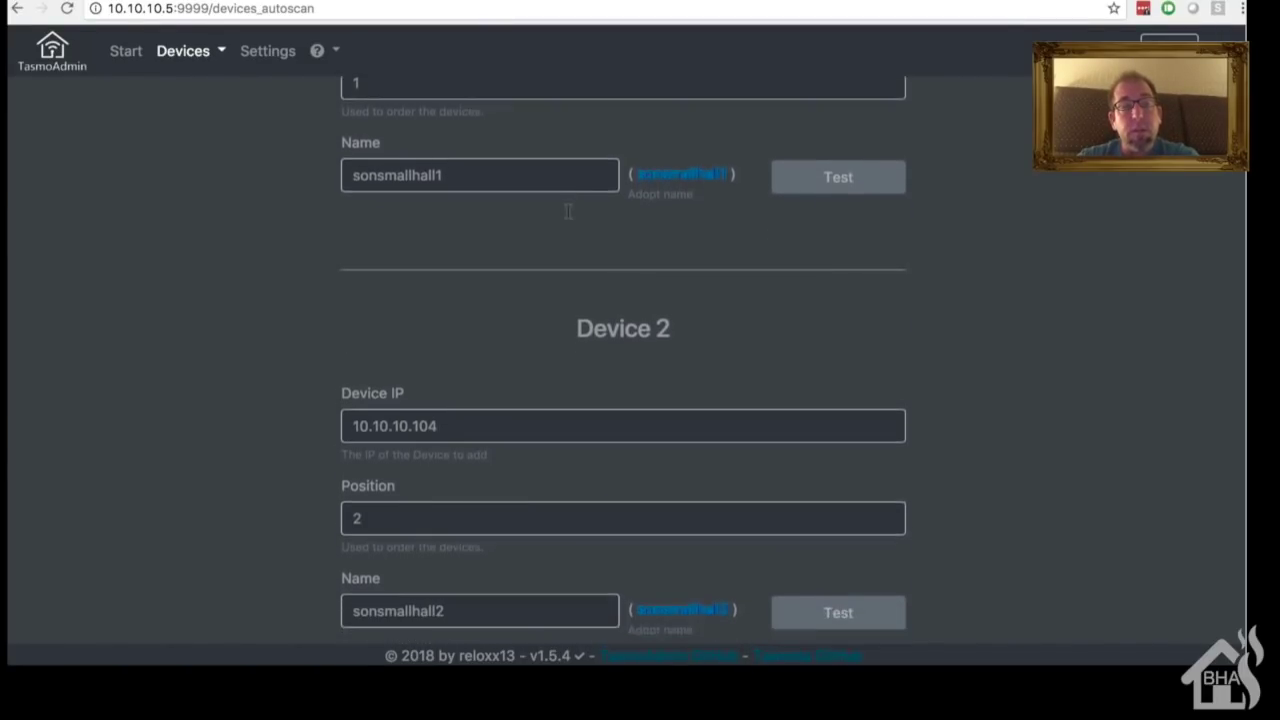
scroll(567, 210, "down", 7)
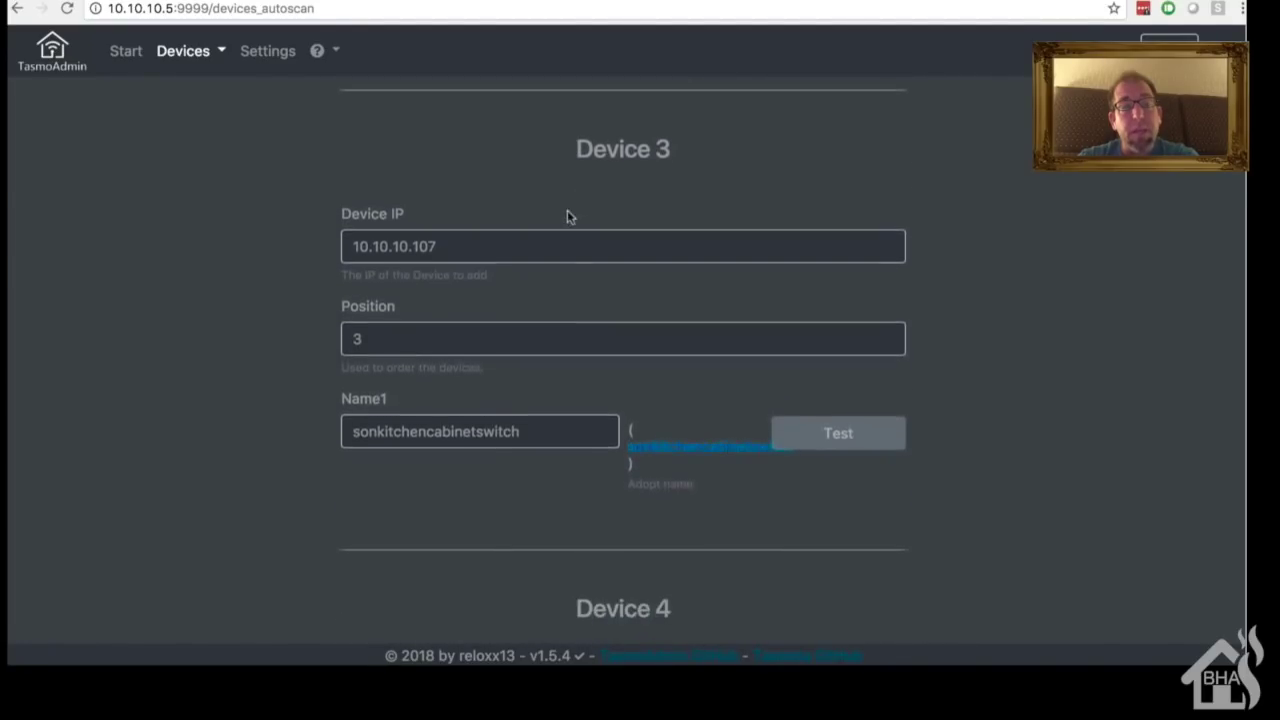
scroll(567, 215, "down", 6)
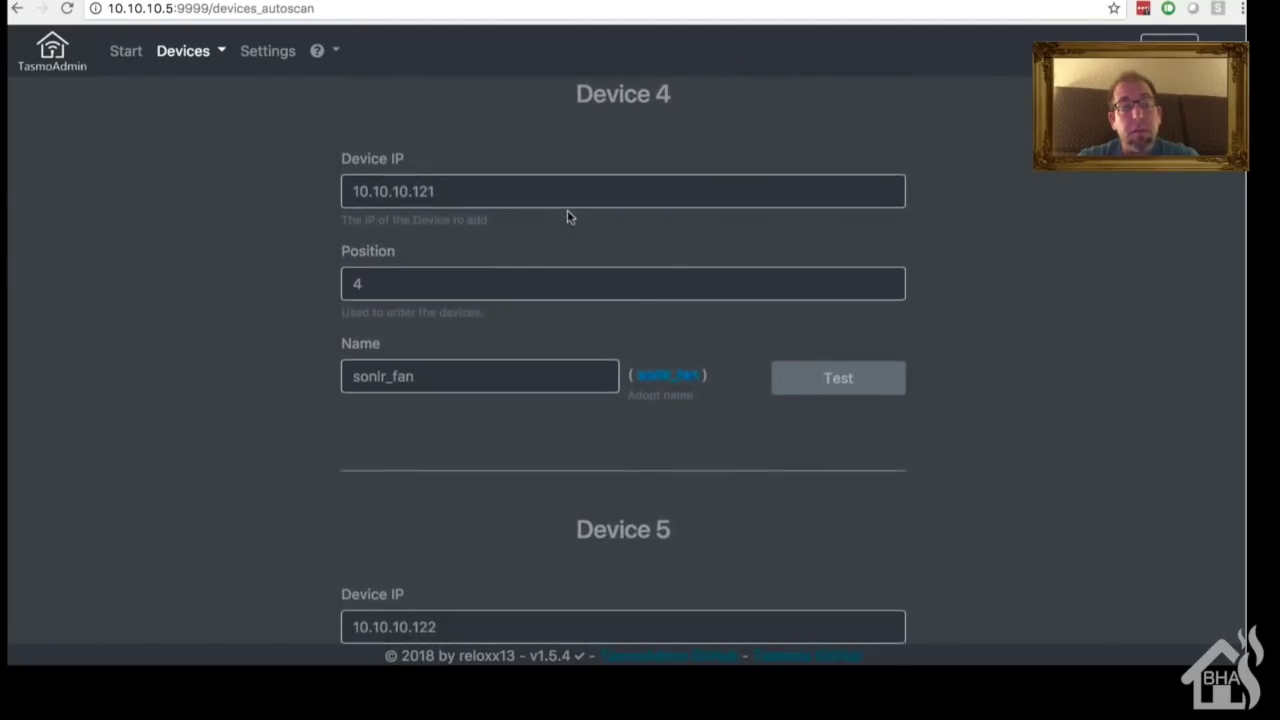
scroll(567, 216, "down", 5)
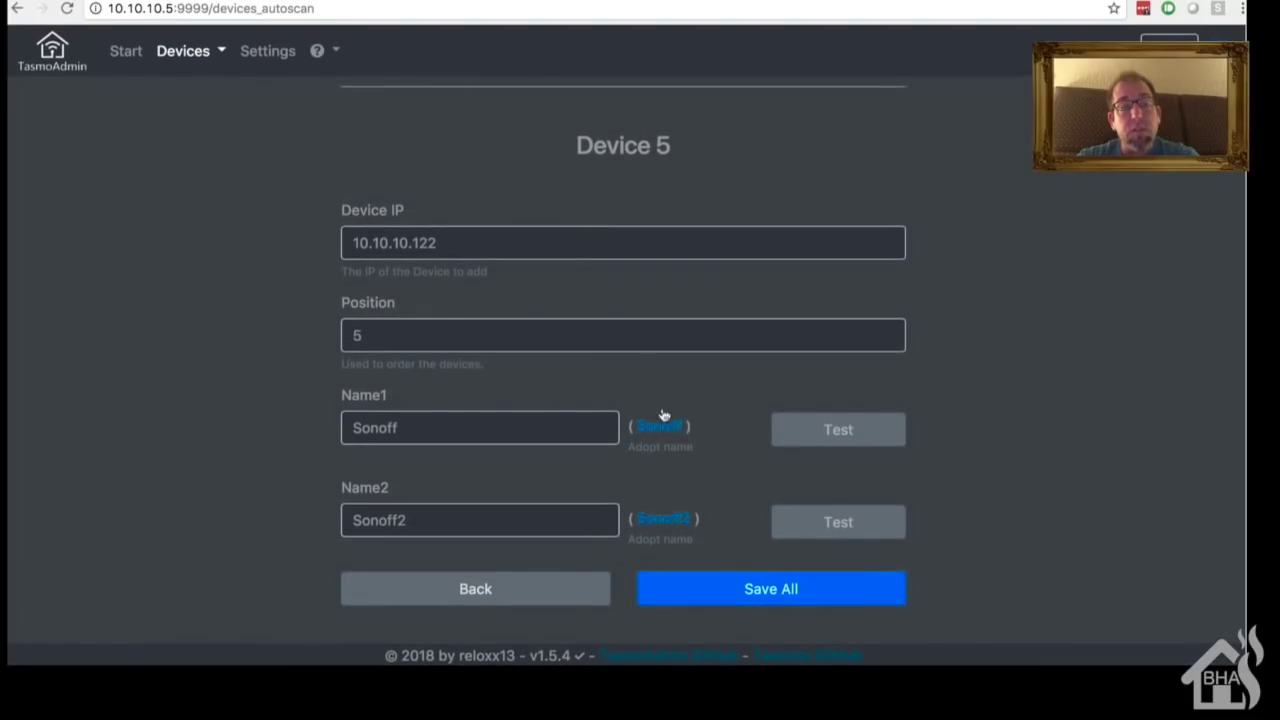
left_click(748, 586)
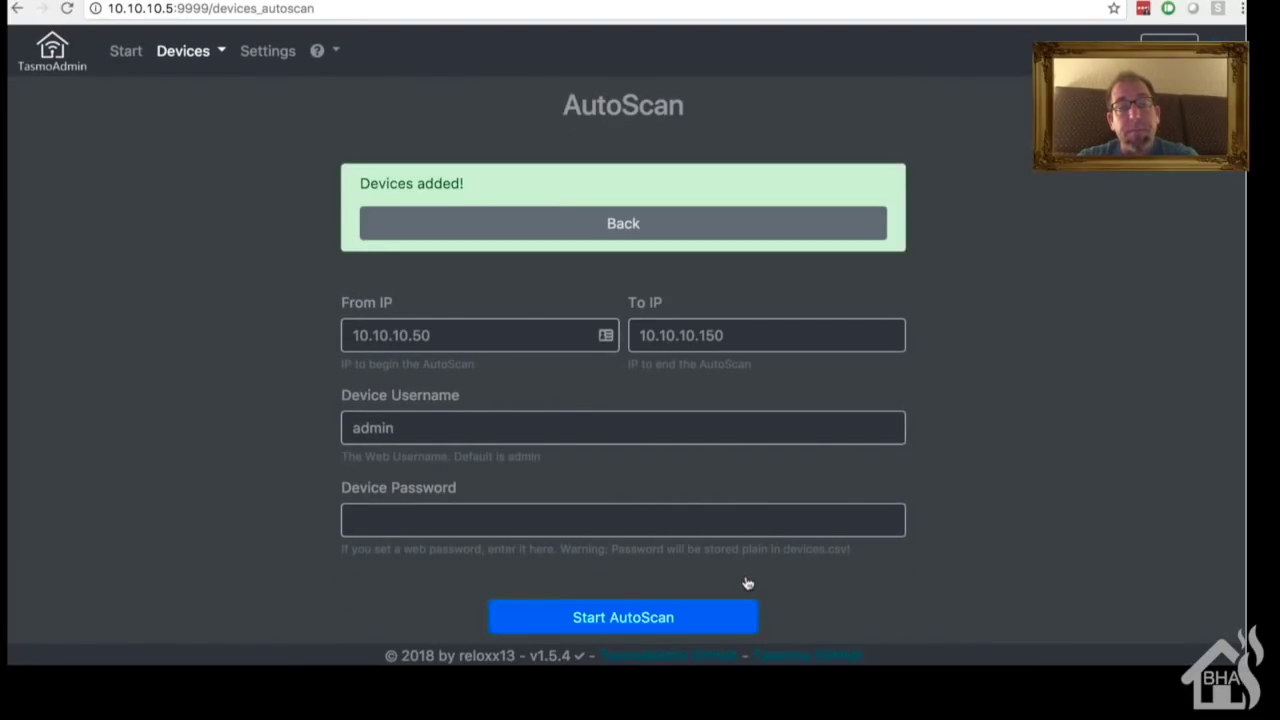
left_click(700, 223)
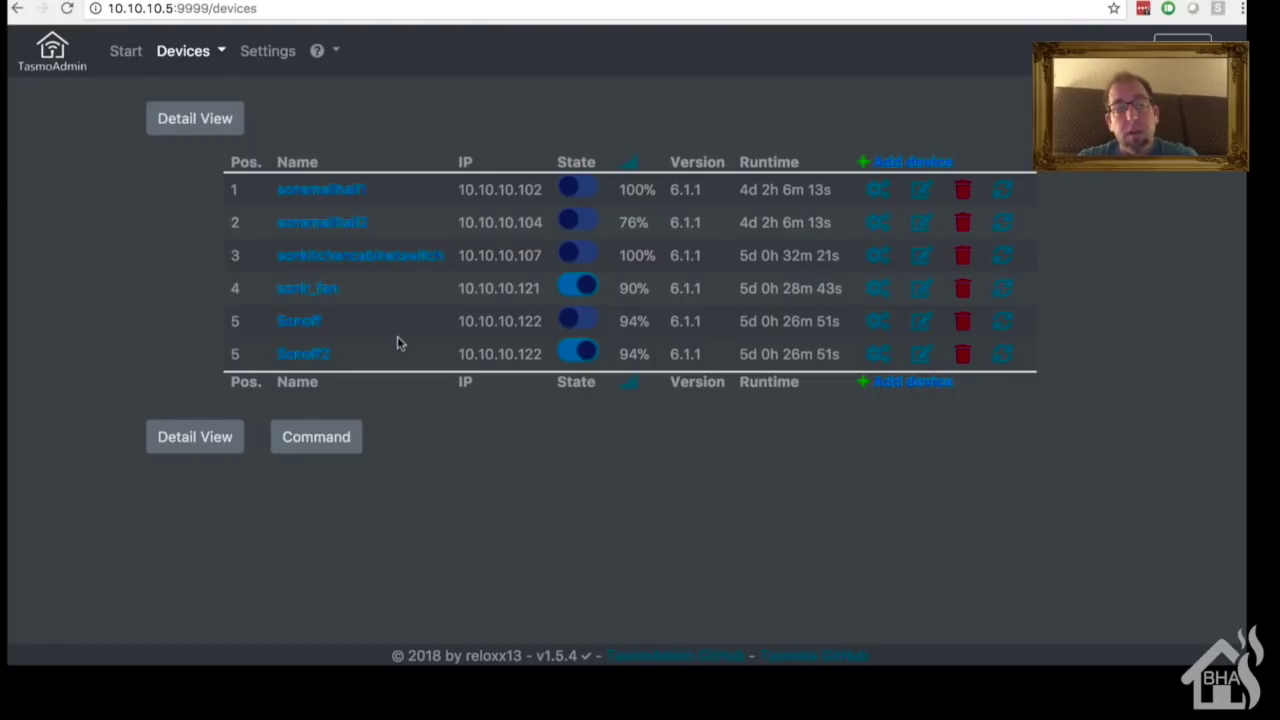
Step: View the device firmware update page
left_click(183, 51)
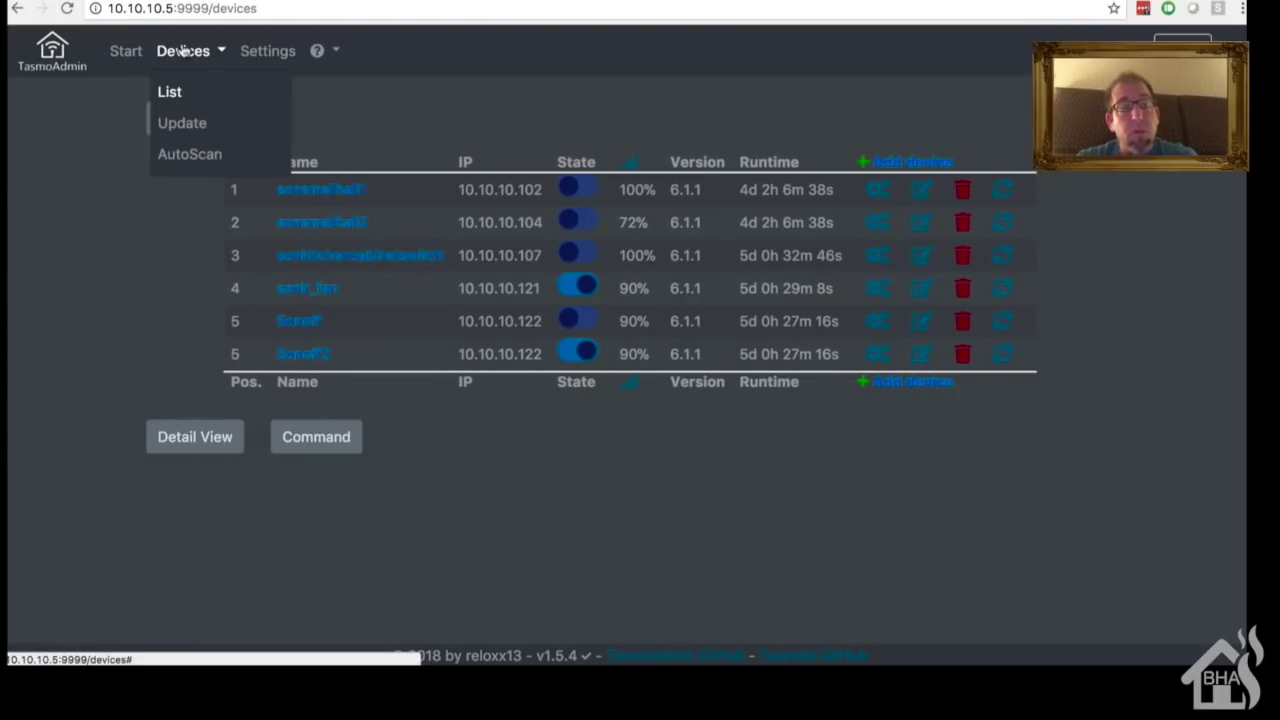
left_click(200, 130)
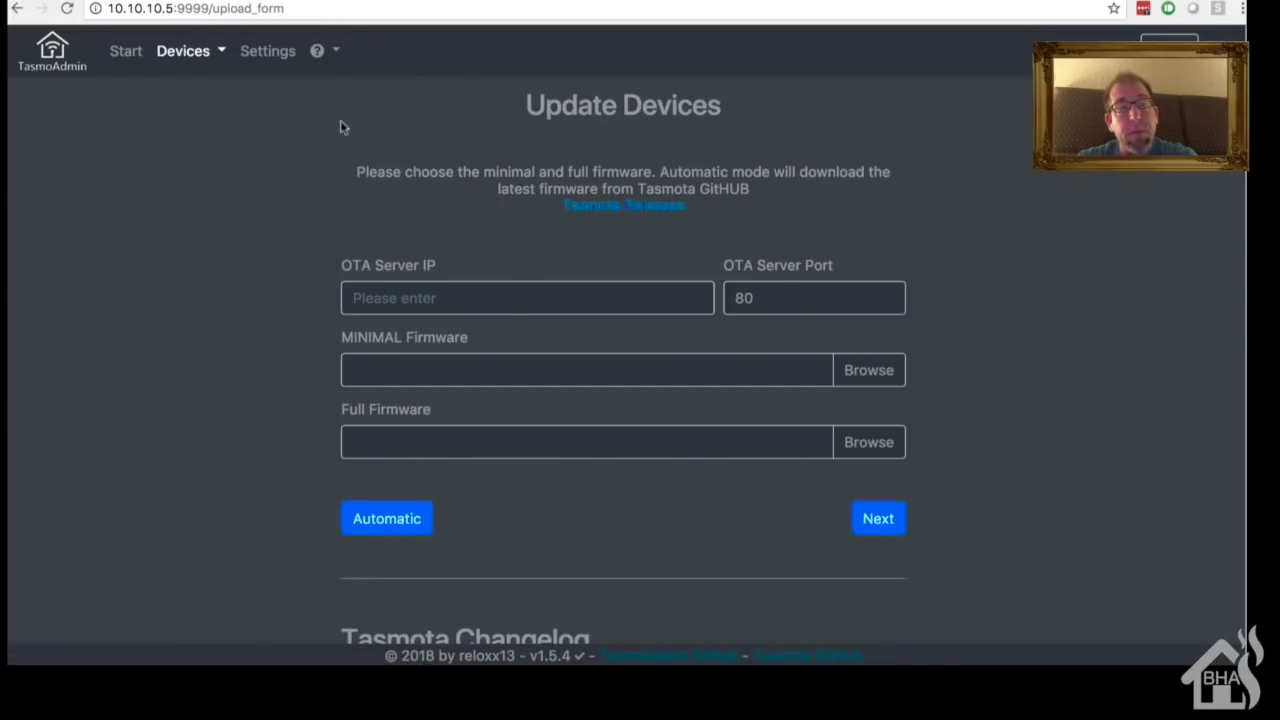
scroll(494, 321, "down", 5)
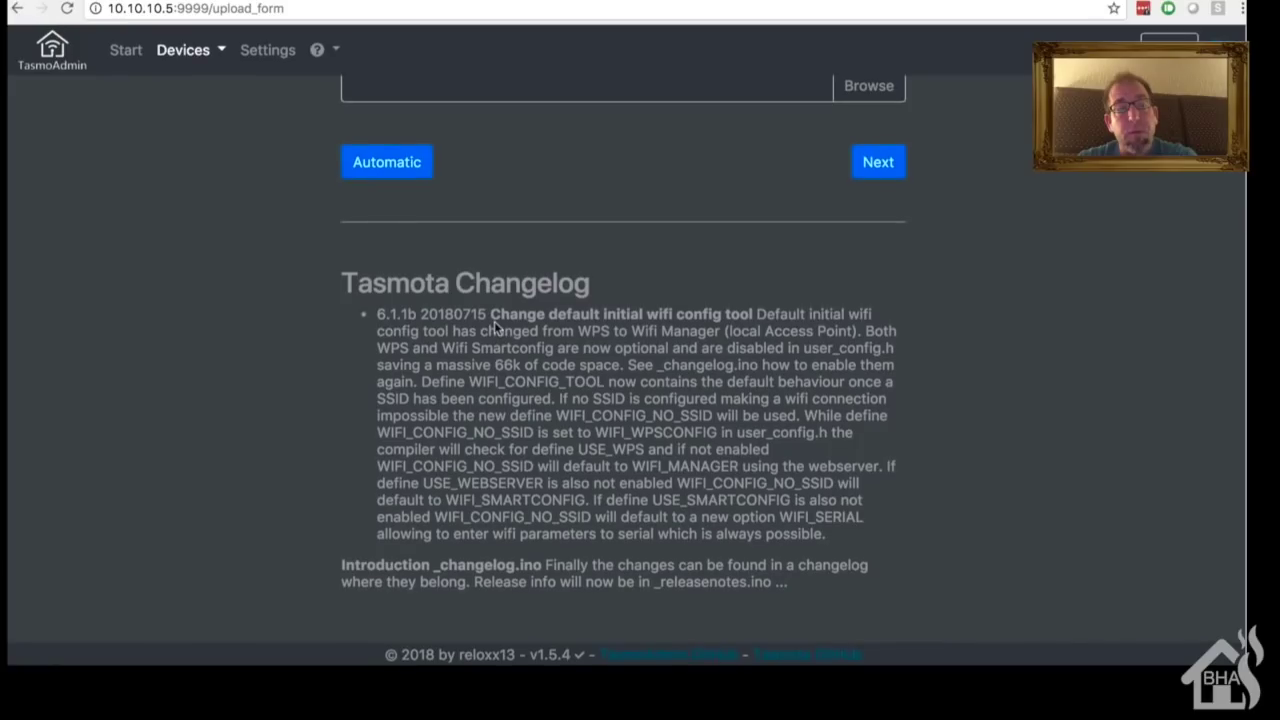
scroll(494, 321, "up", 5)
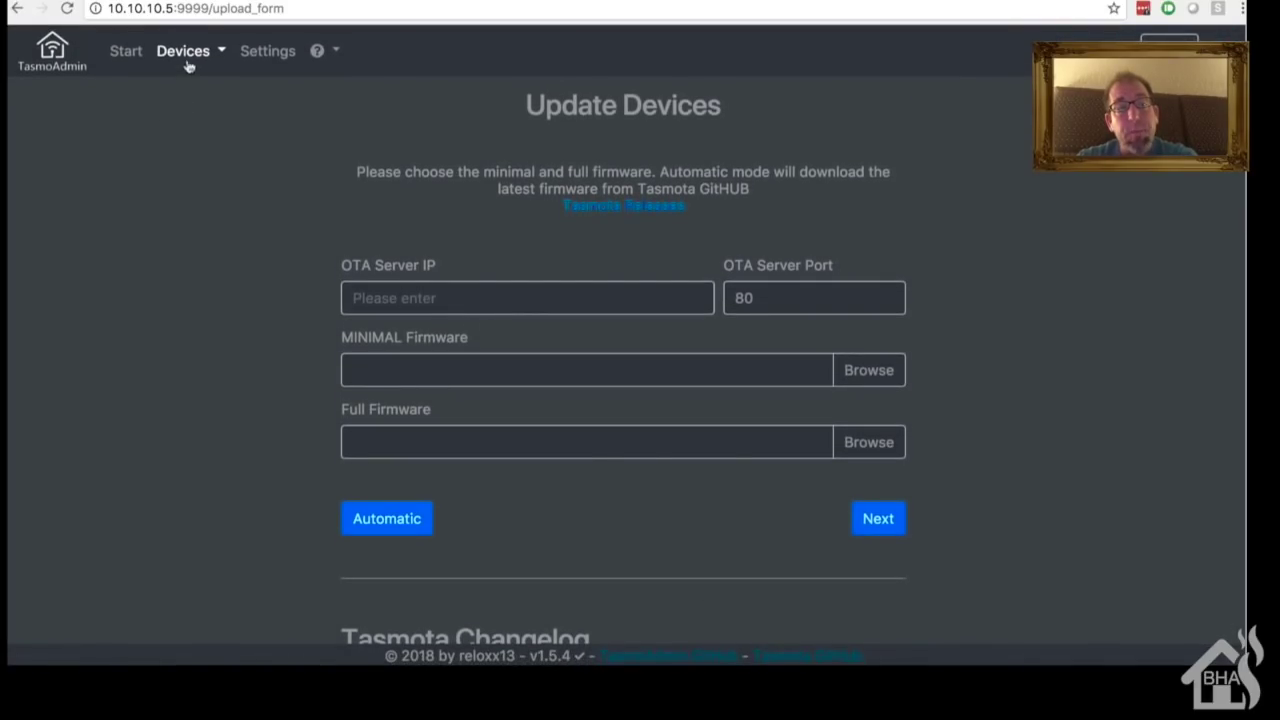
Step: Look over the TasmoAdmin settings page, then return to the start page with six device tiles
left_click(196, 55)
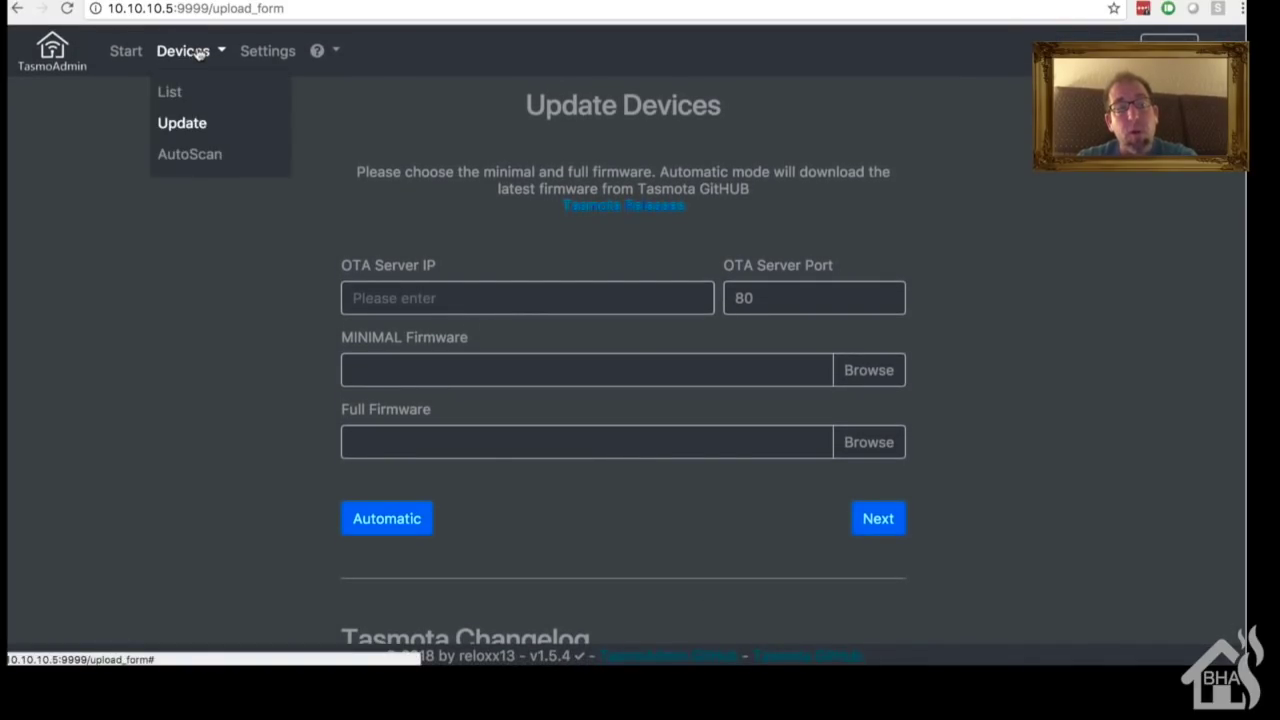
left_click(267, 50)
scroll(236, 234, "down", 5)
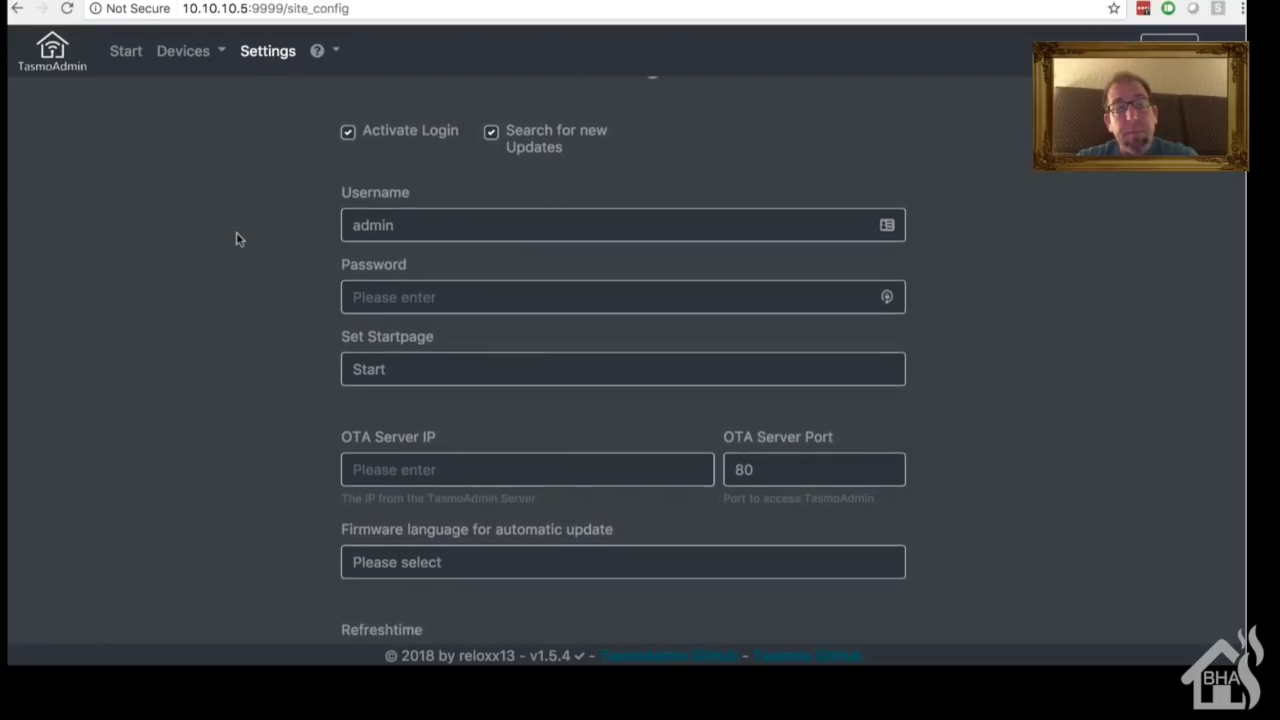
scroll(236, 238, "up", 5)
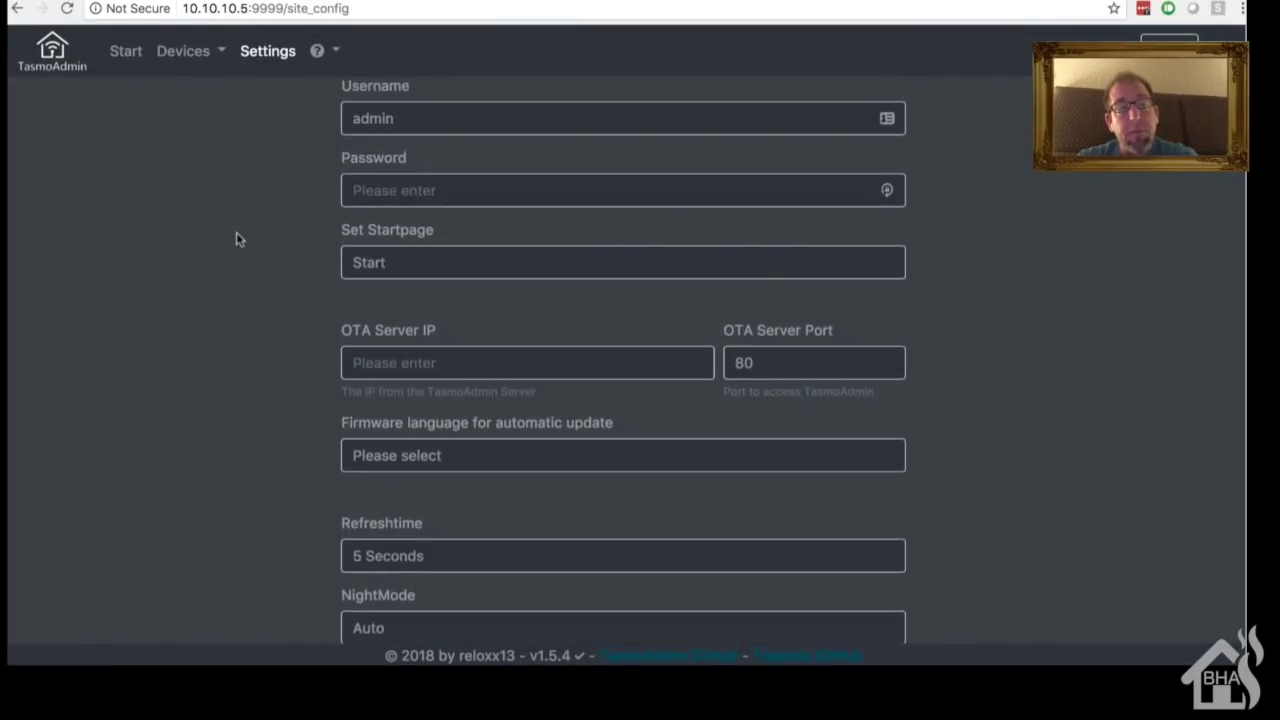
left_click(45, 64)
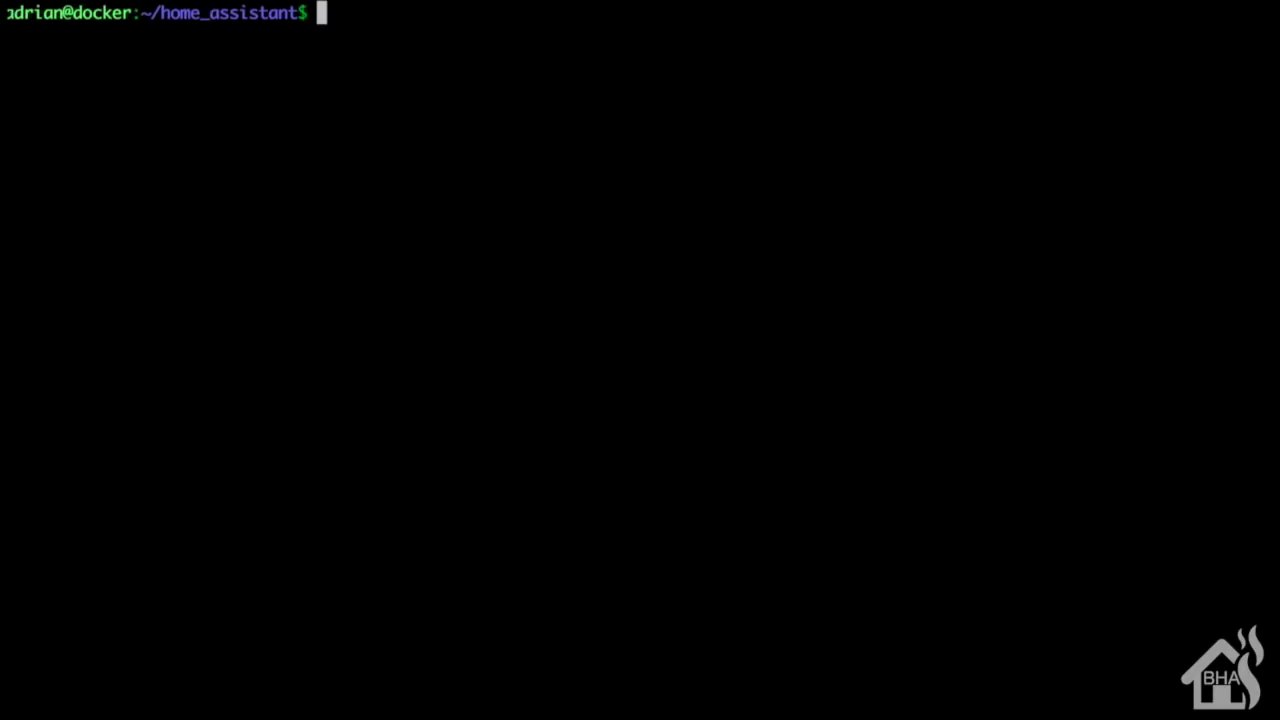
Step: Open a new panel_iframe.yaml with sudo vi, using Tab completion for the file name
type("sud")
key("BackSpace")
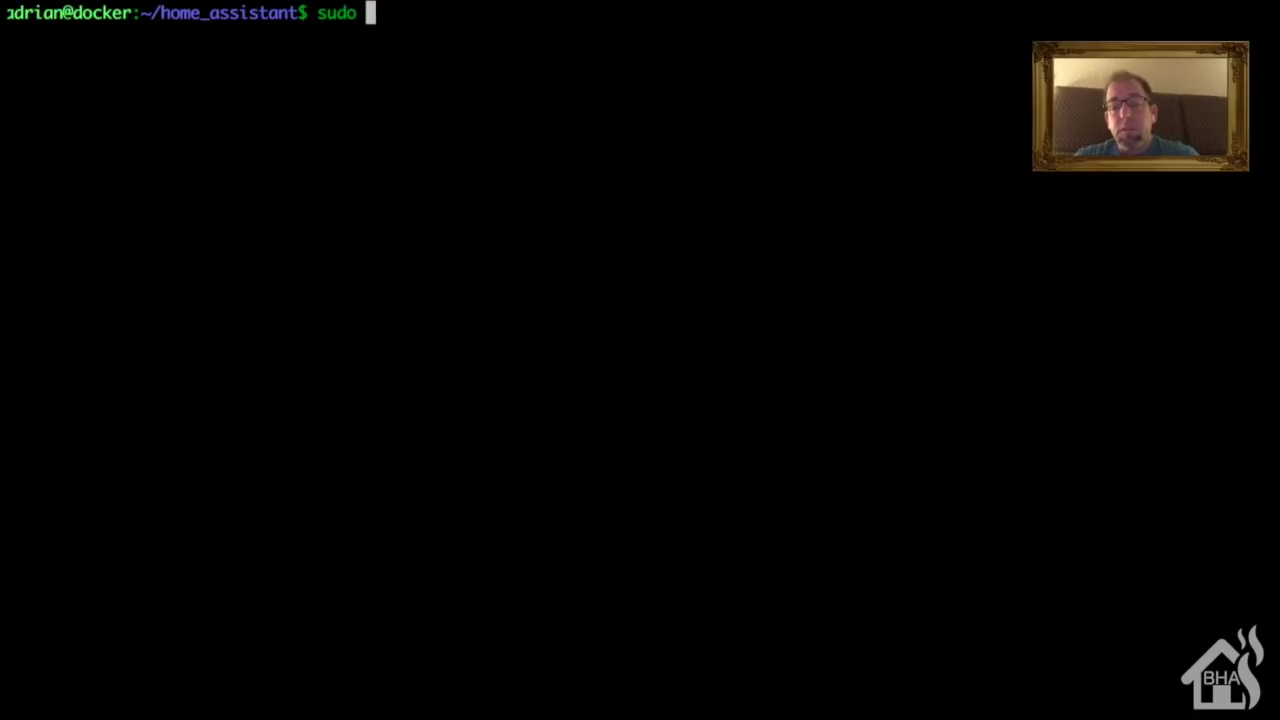
type("vi ")
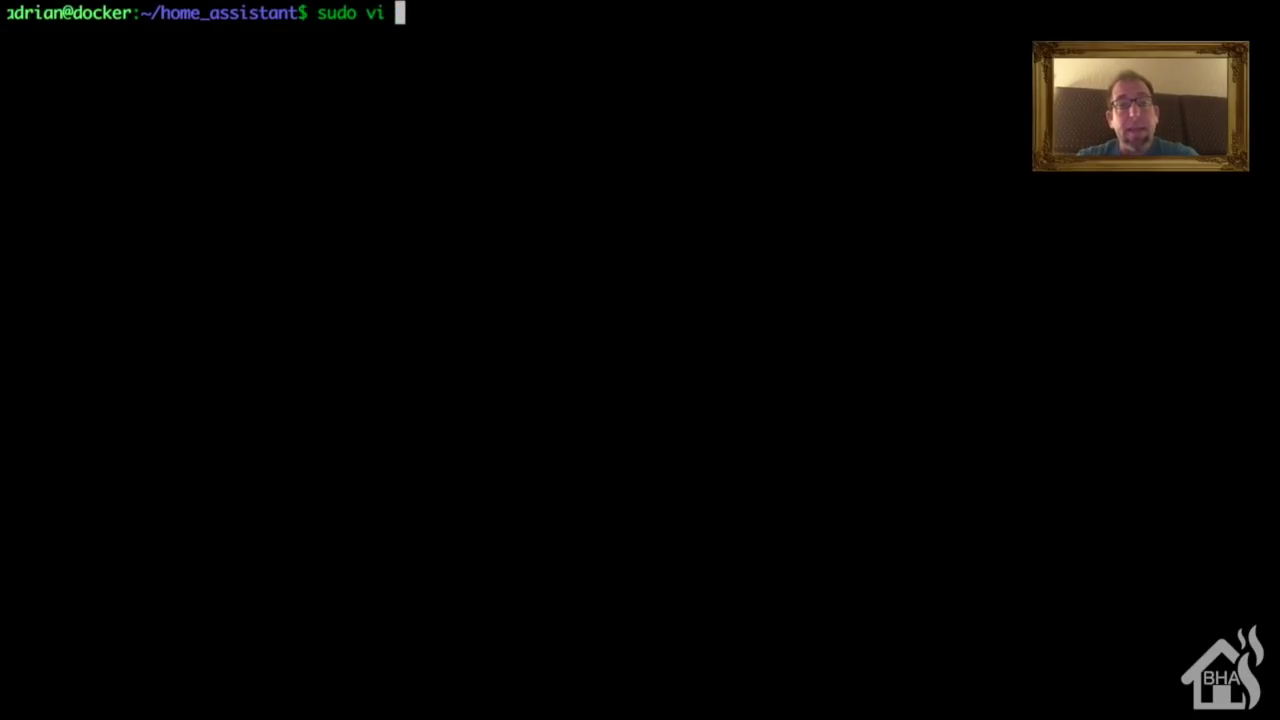
type("pan")
key("Tab")
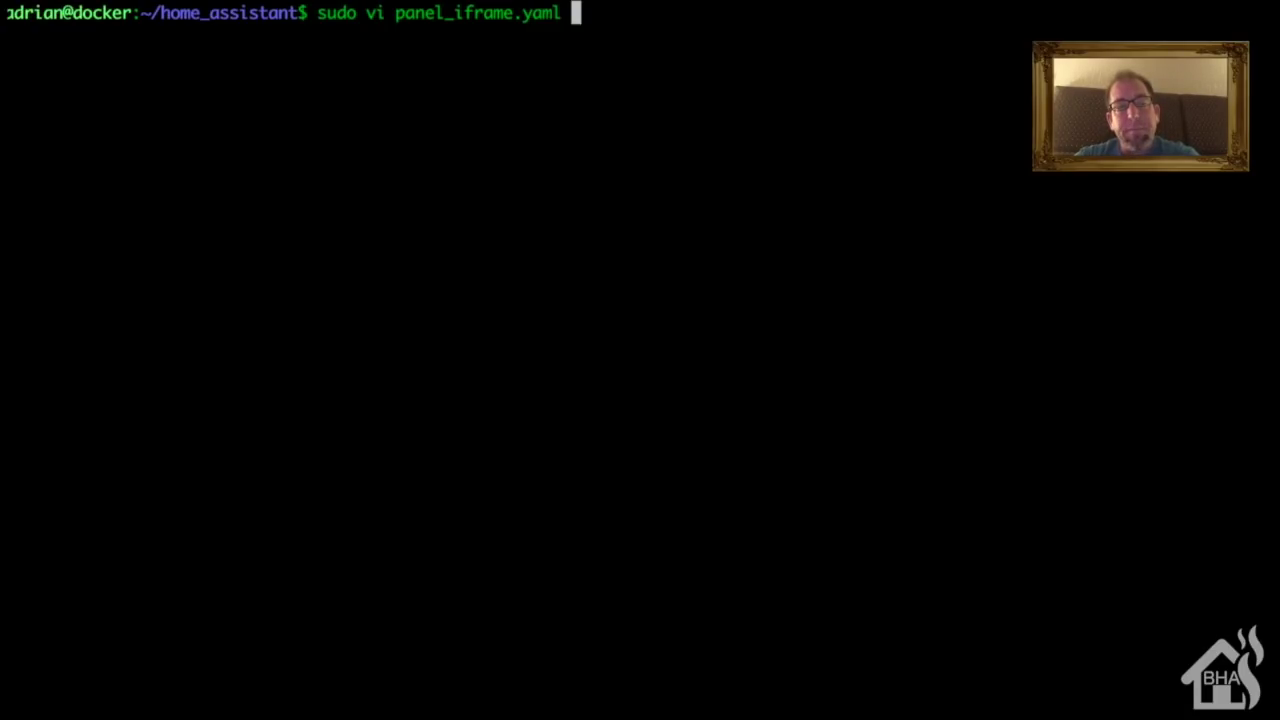
key("Return")
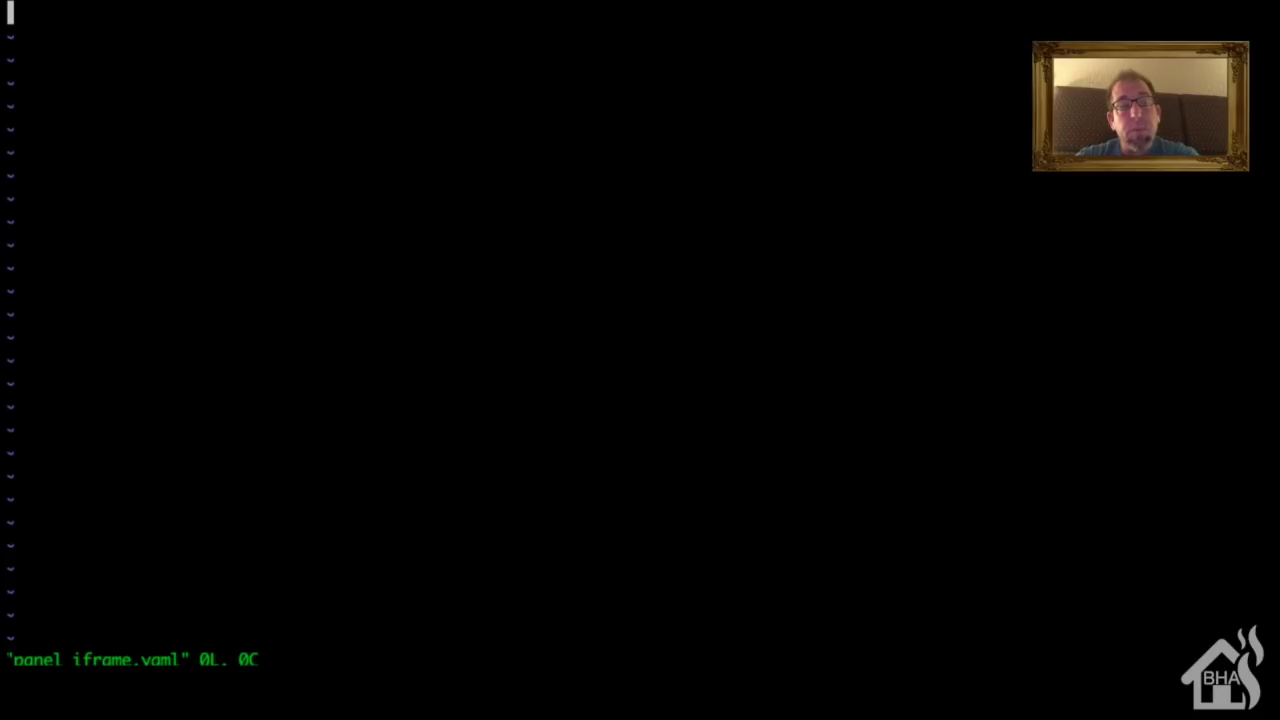
type("itasm")
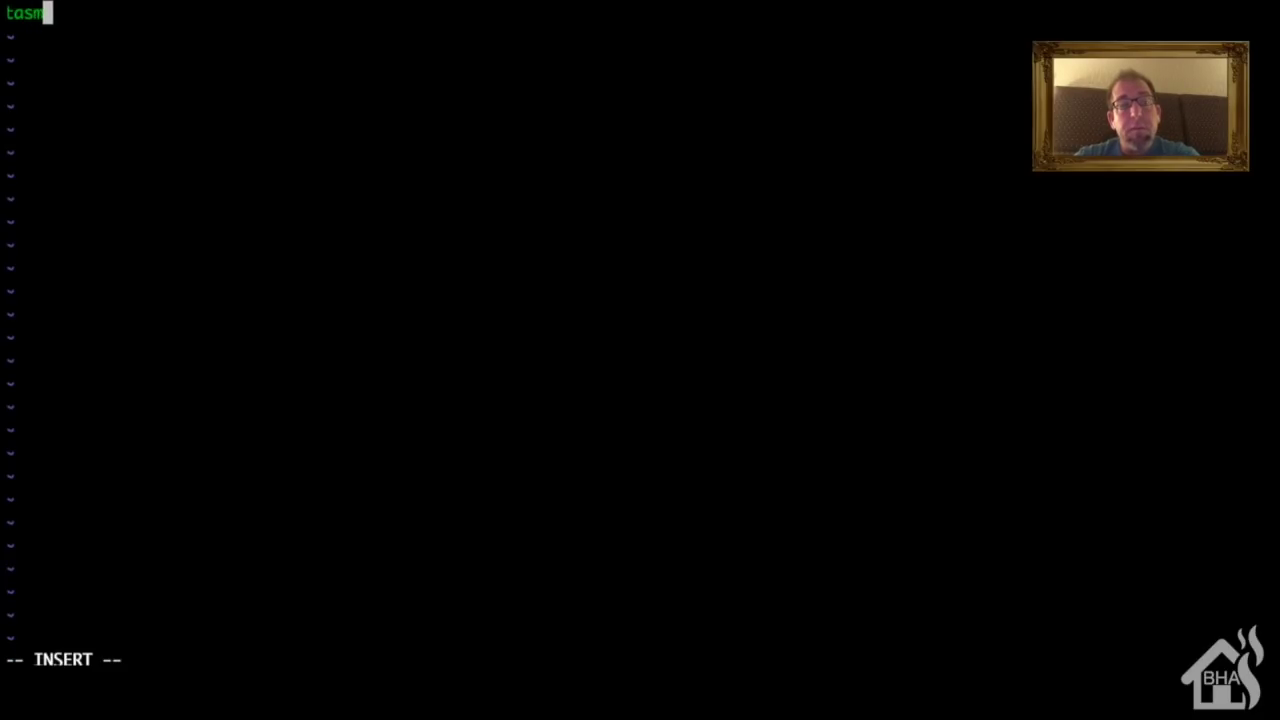
type("oadmin:")
key("Return")
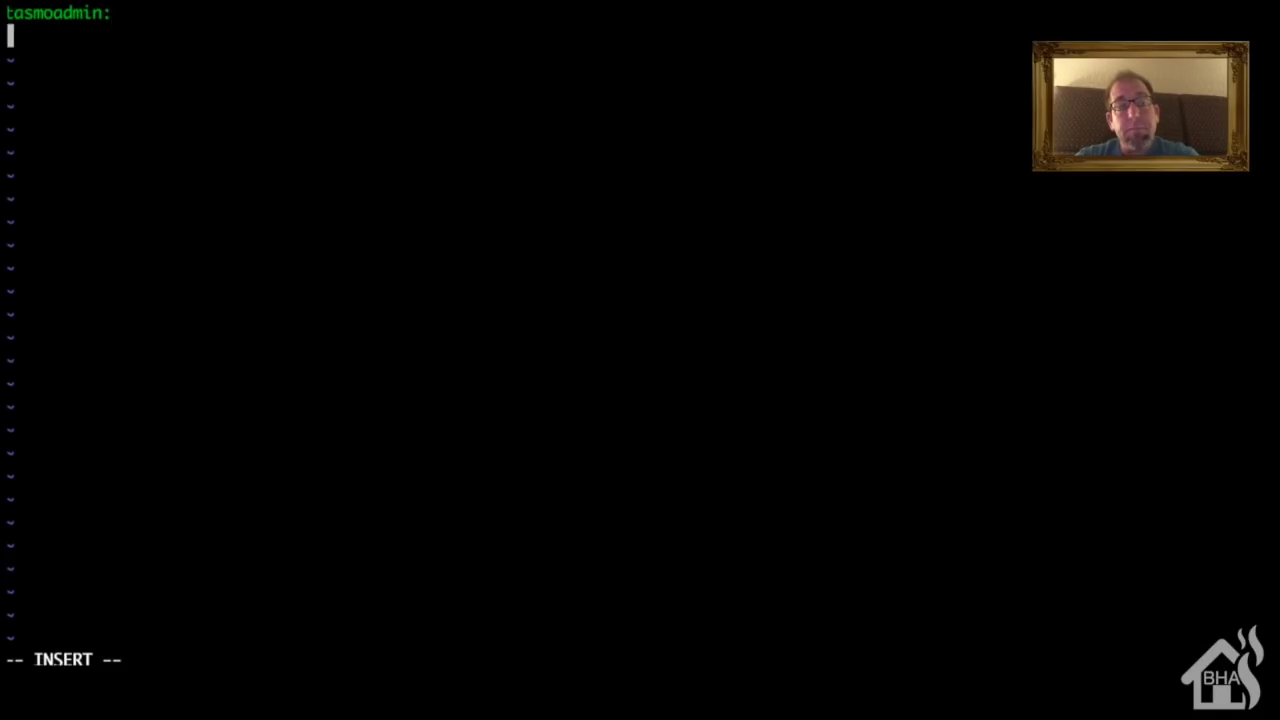
type("title:")
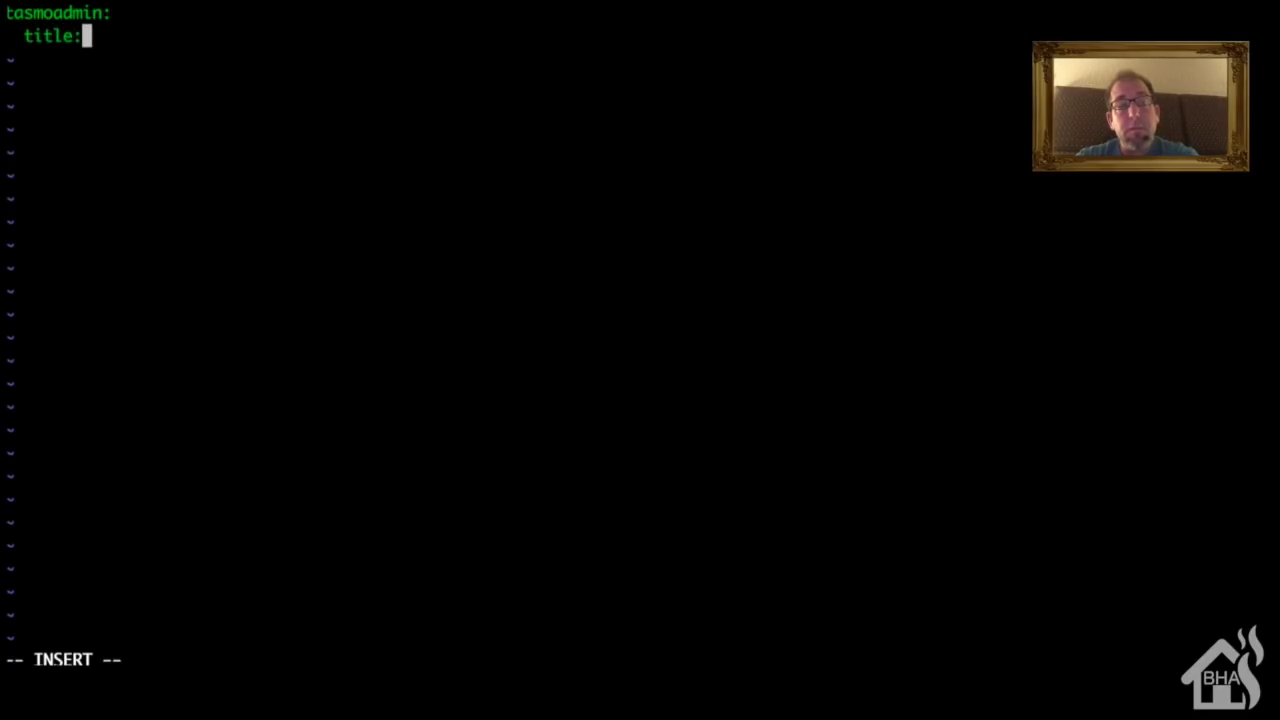
type(" 'TasmoAdmin;")
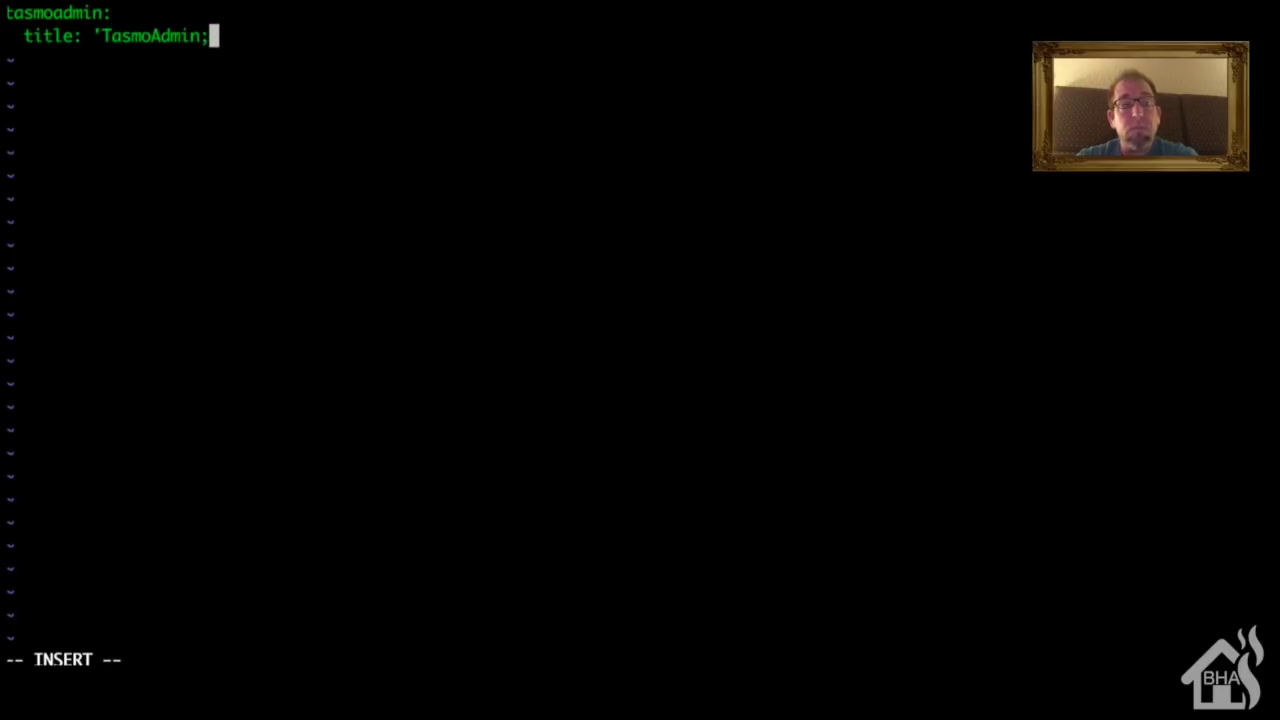
key("BackSpace")
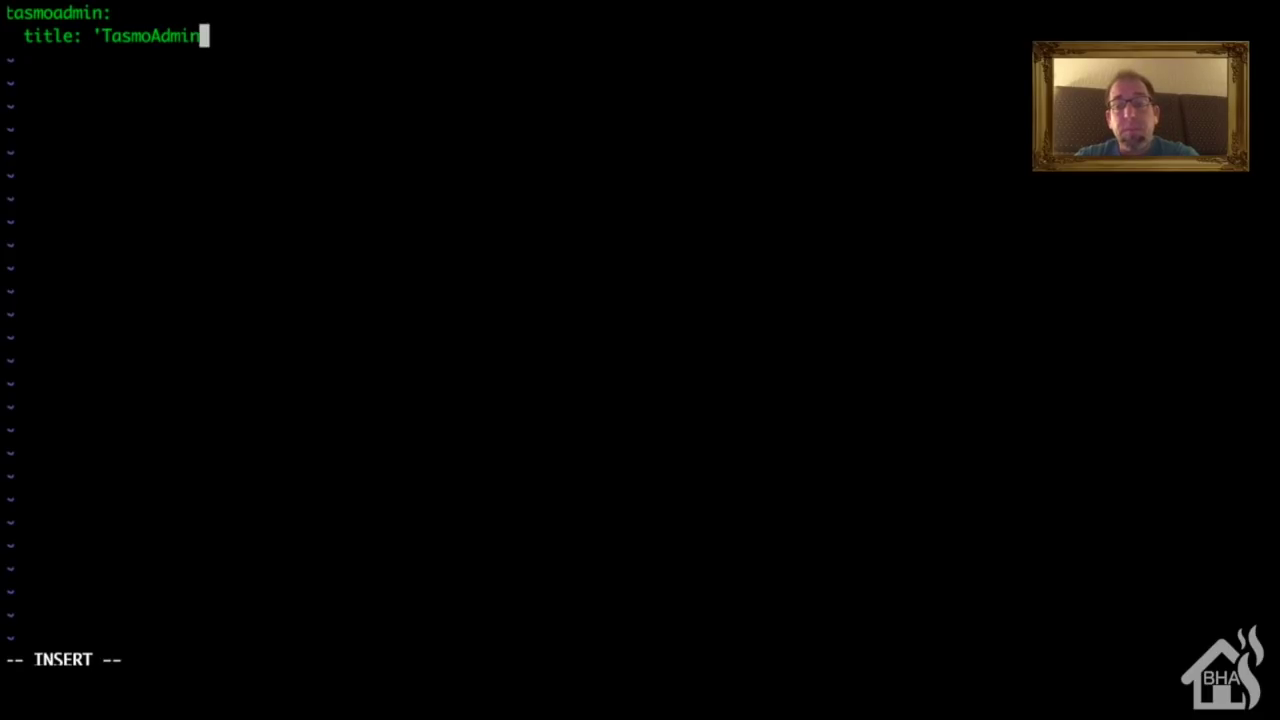
type("'")
key("Return")
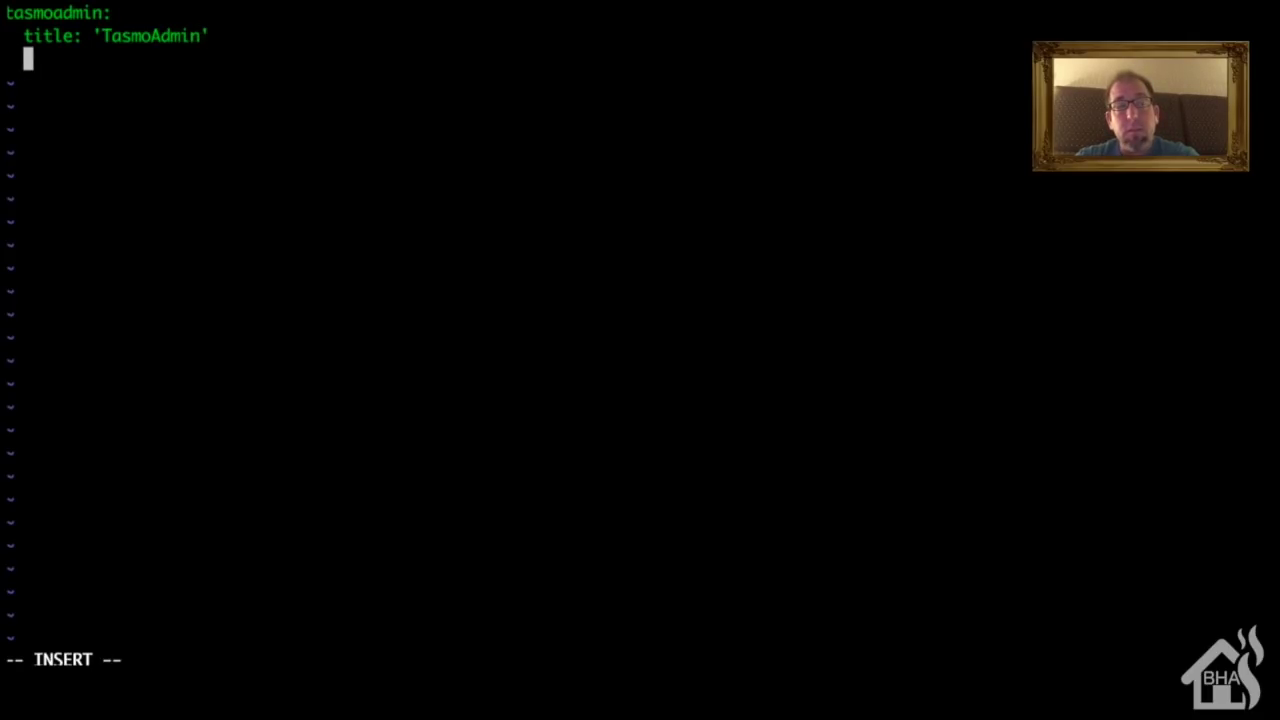
type("url: ")
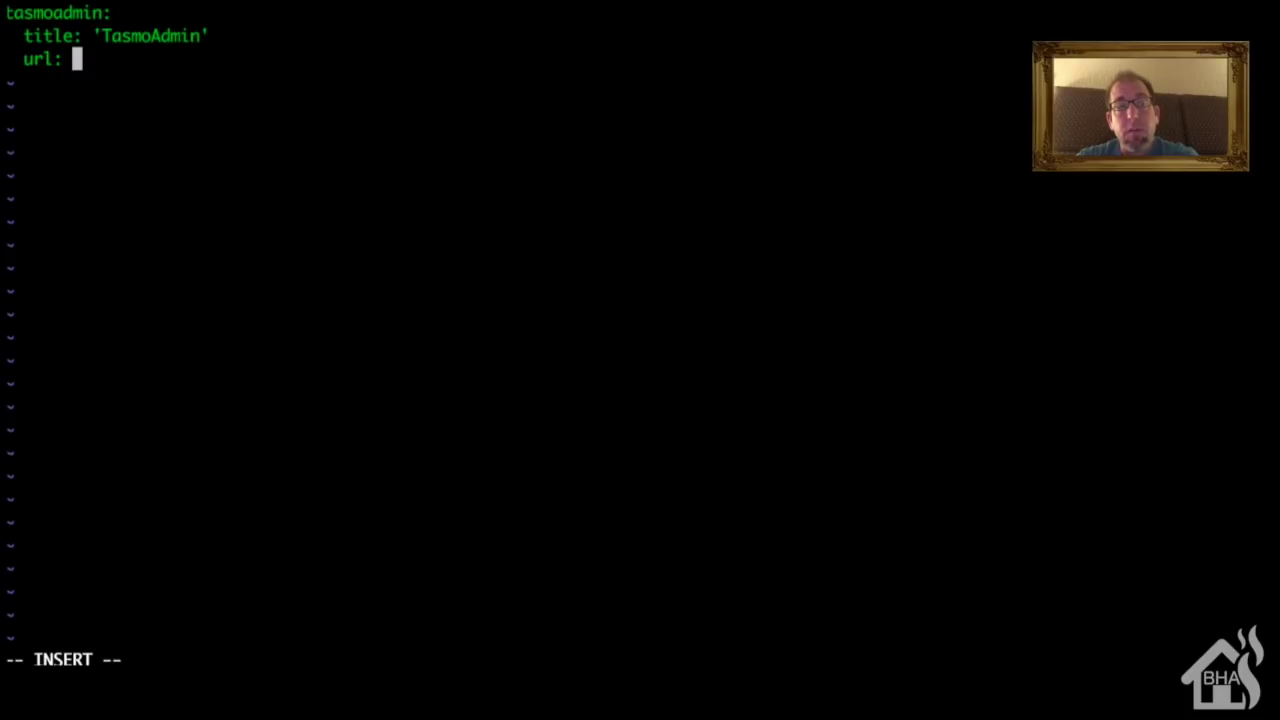
type("'http:/")
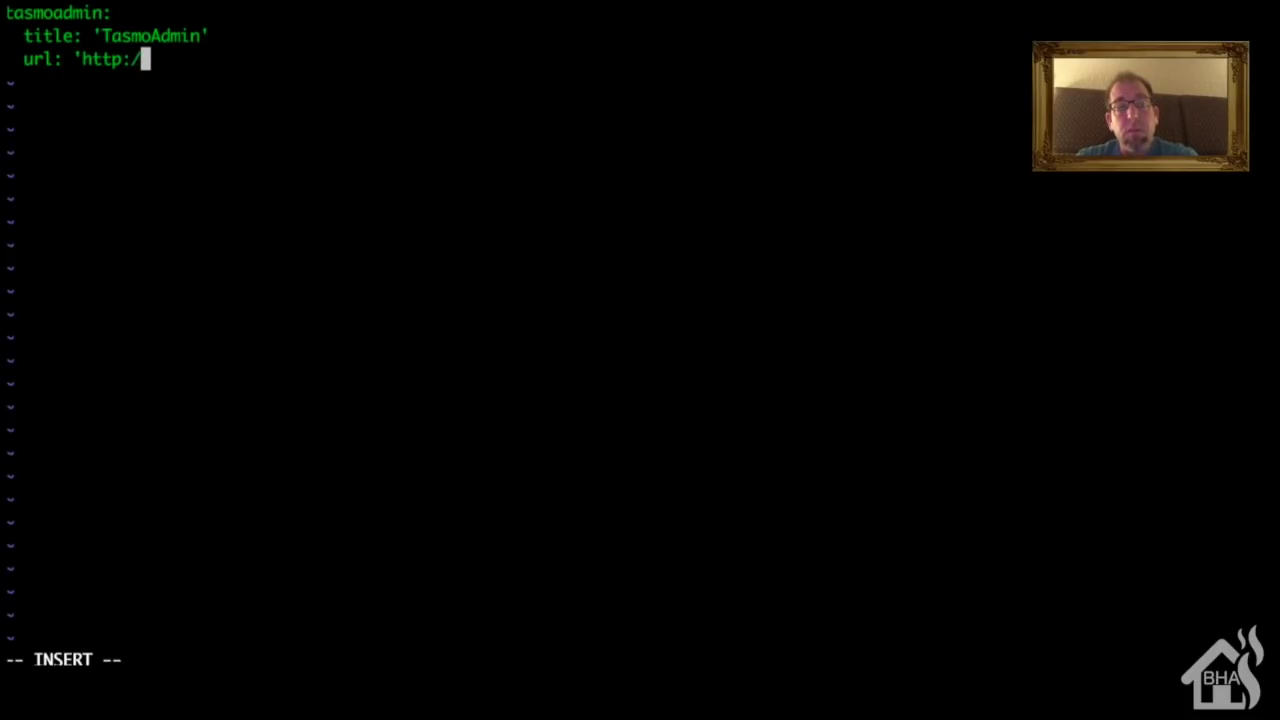
type("/10.")
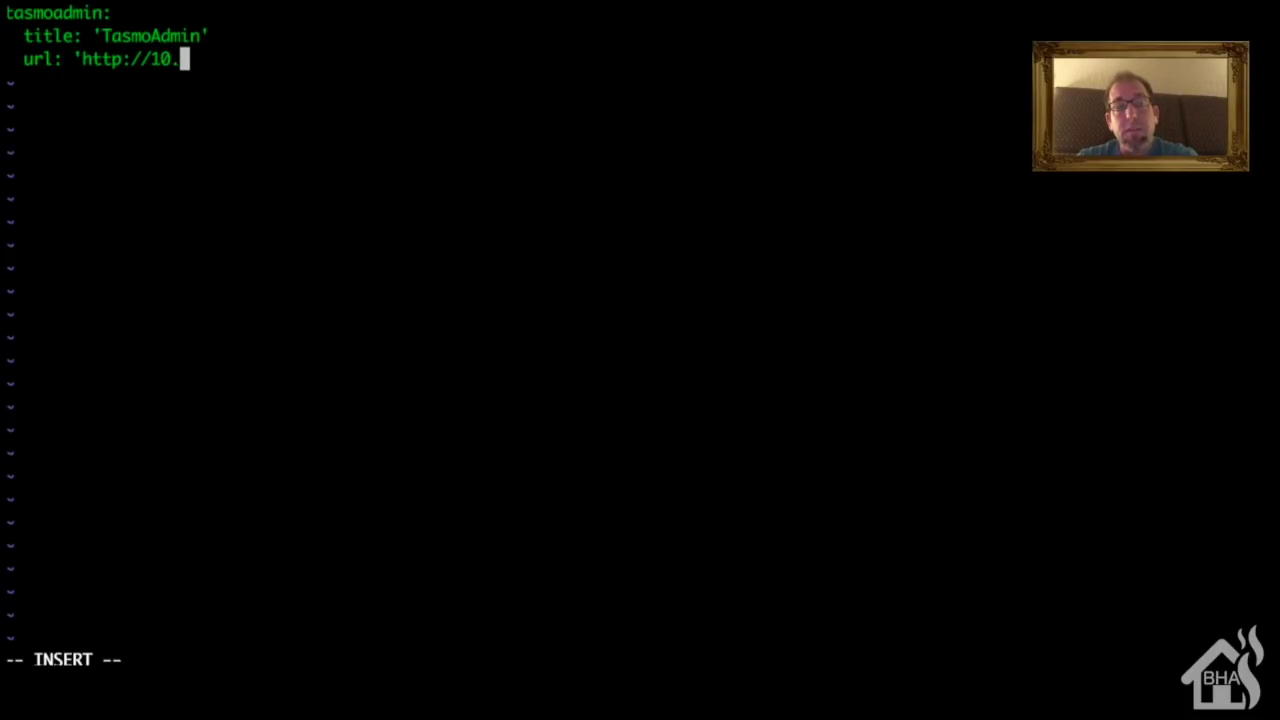
type("10.10.5:")
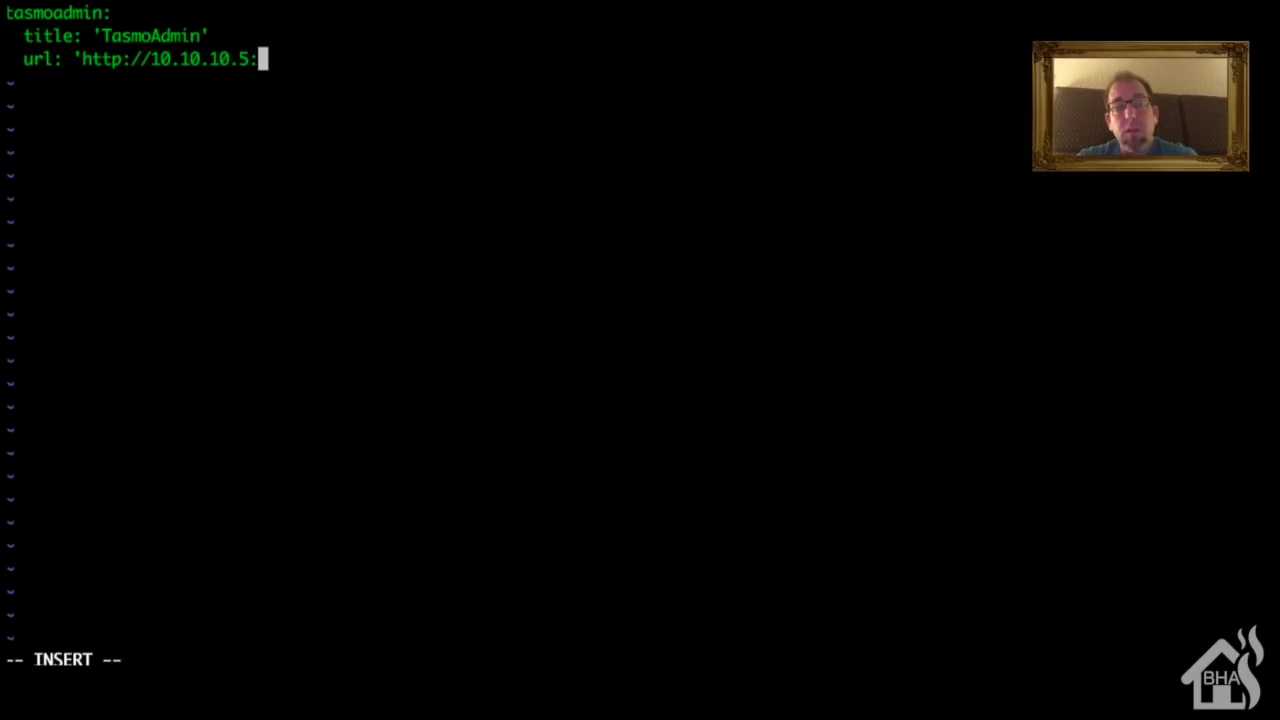
type("999")
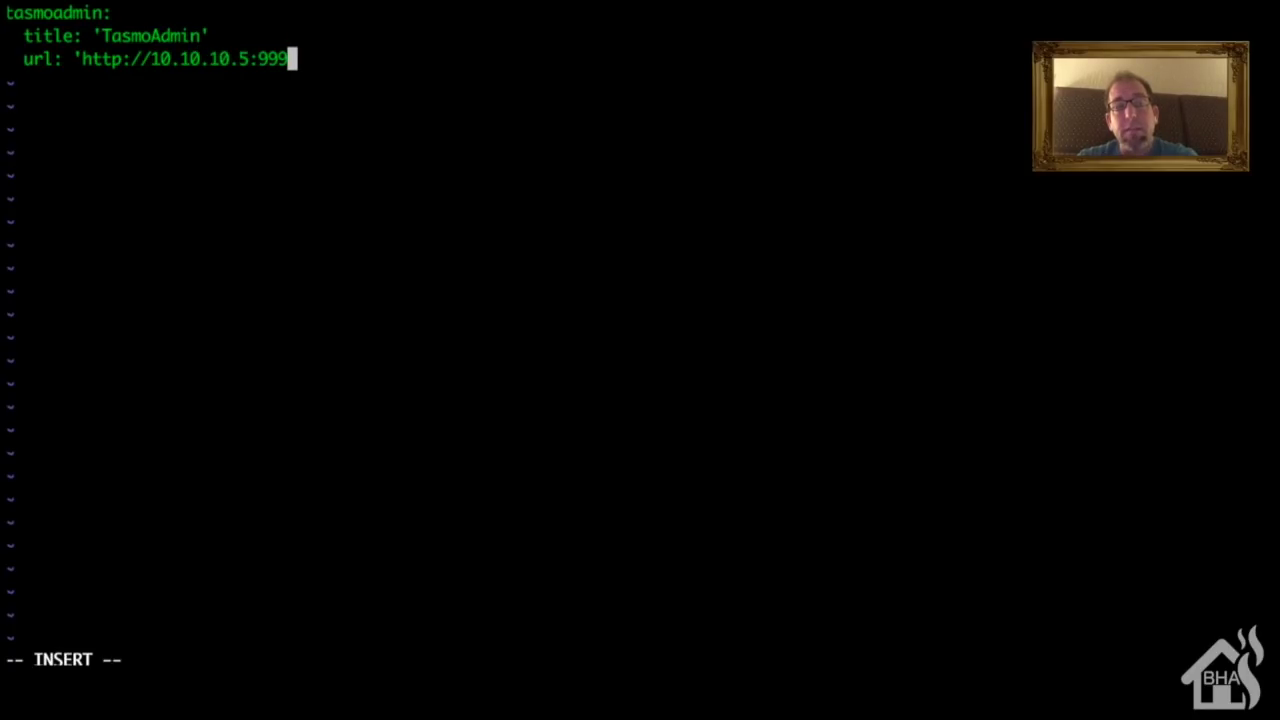
type("9'")
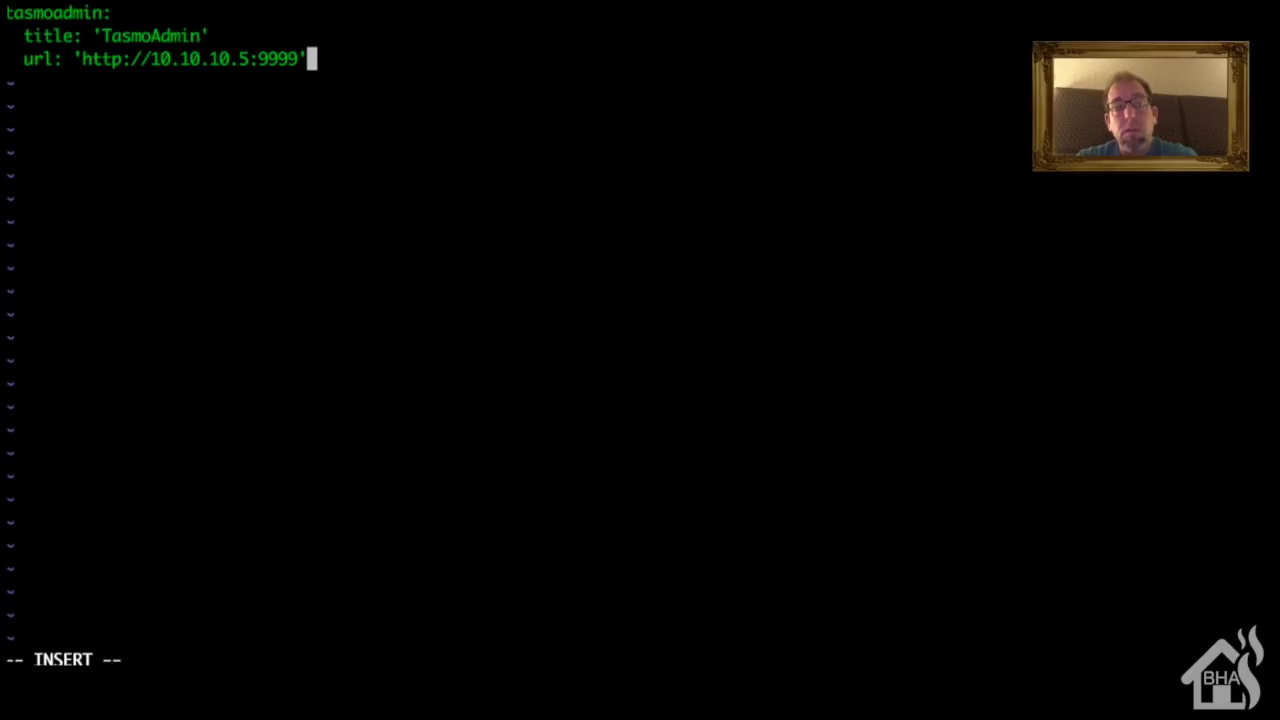
key("Return")
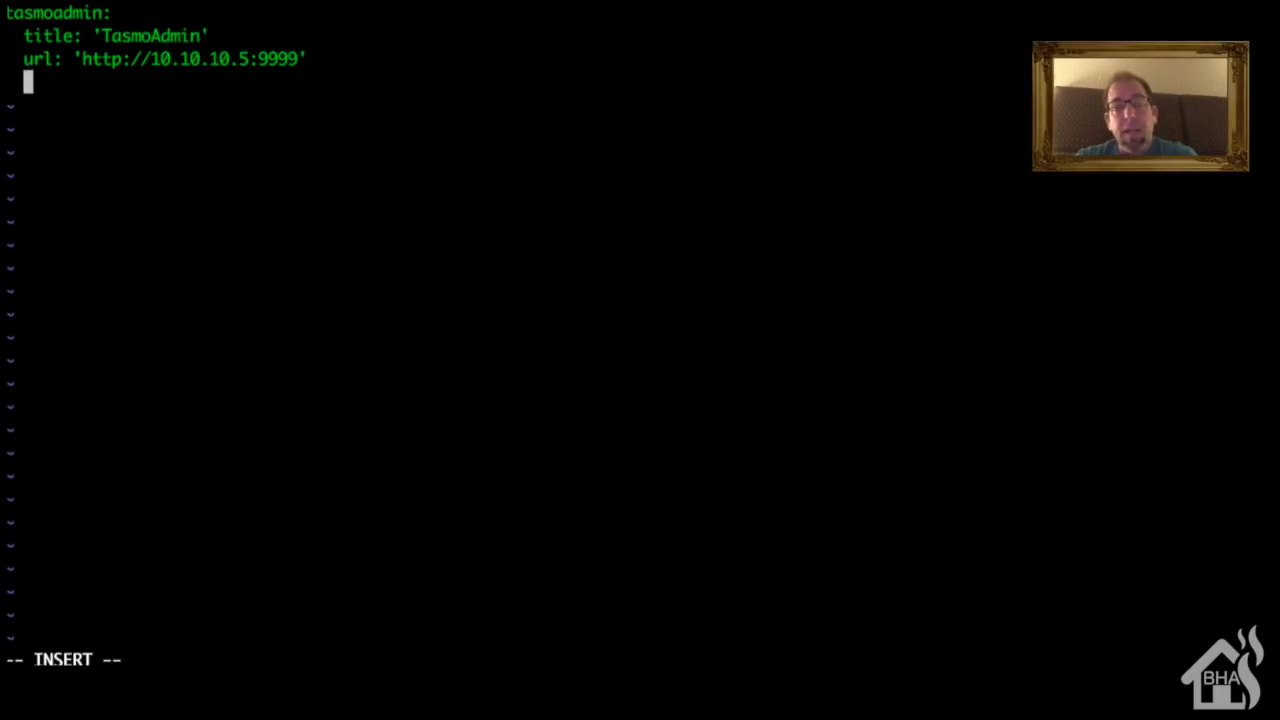
type("icon: ")
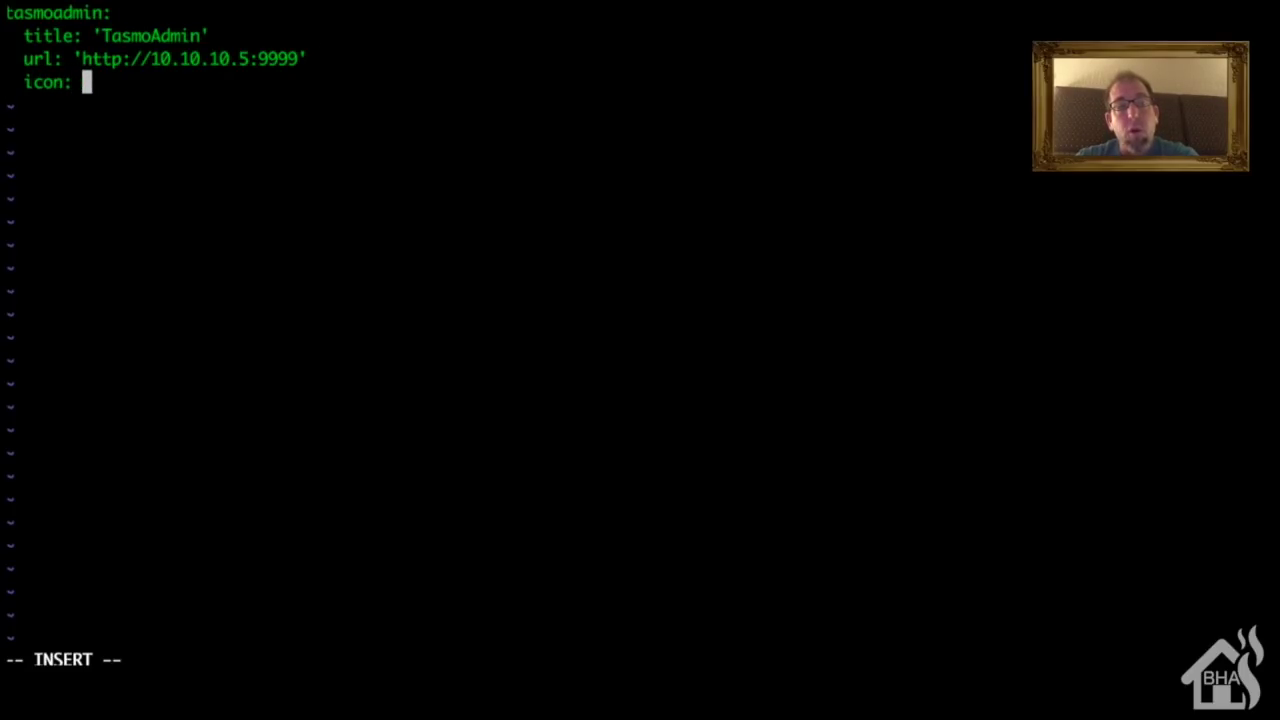
type("mdi:")
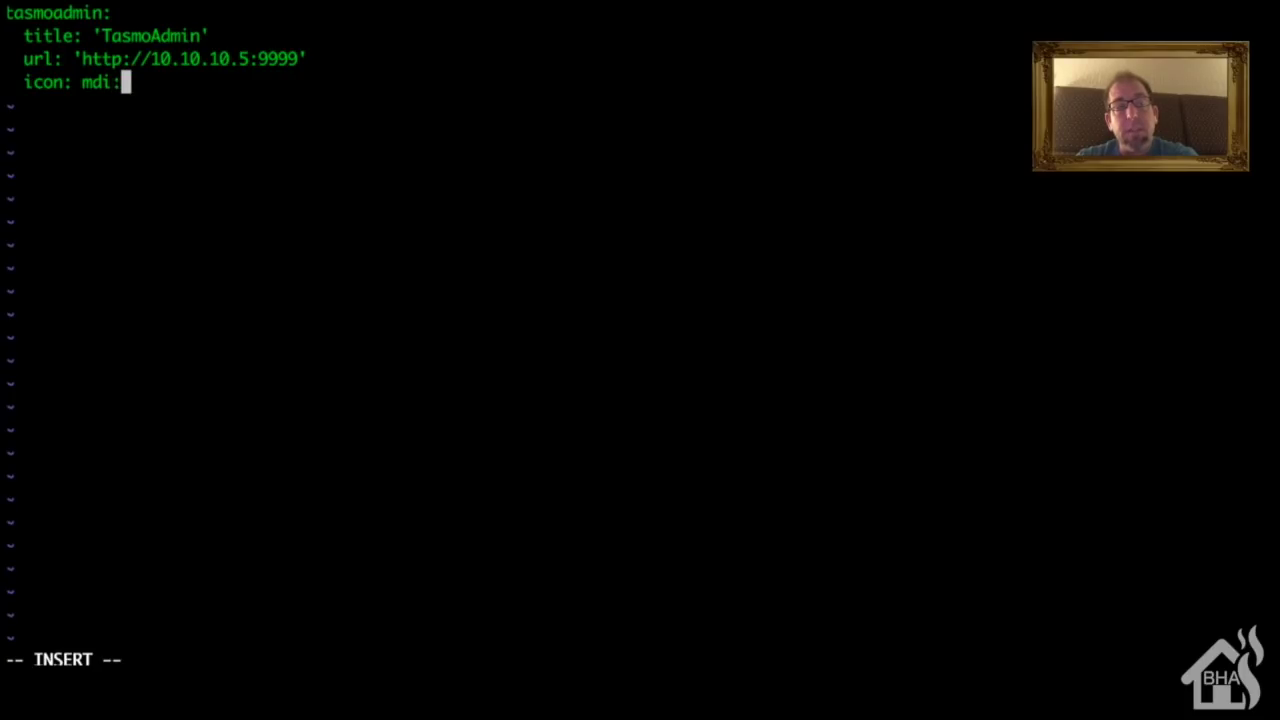
type("home-aut")
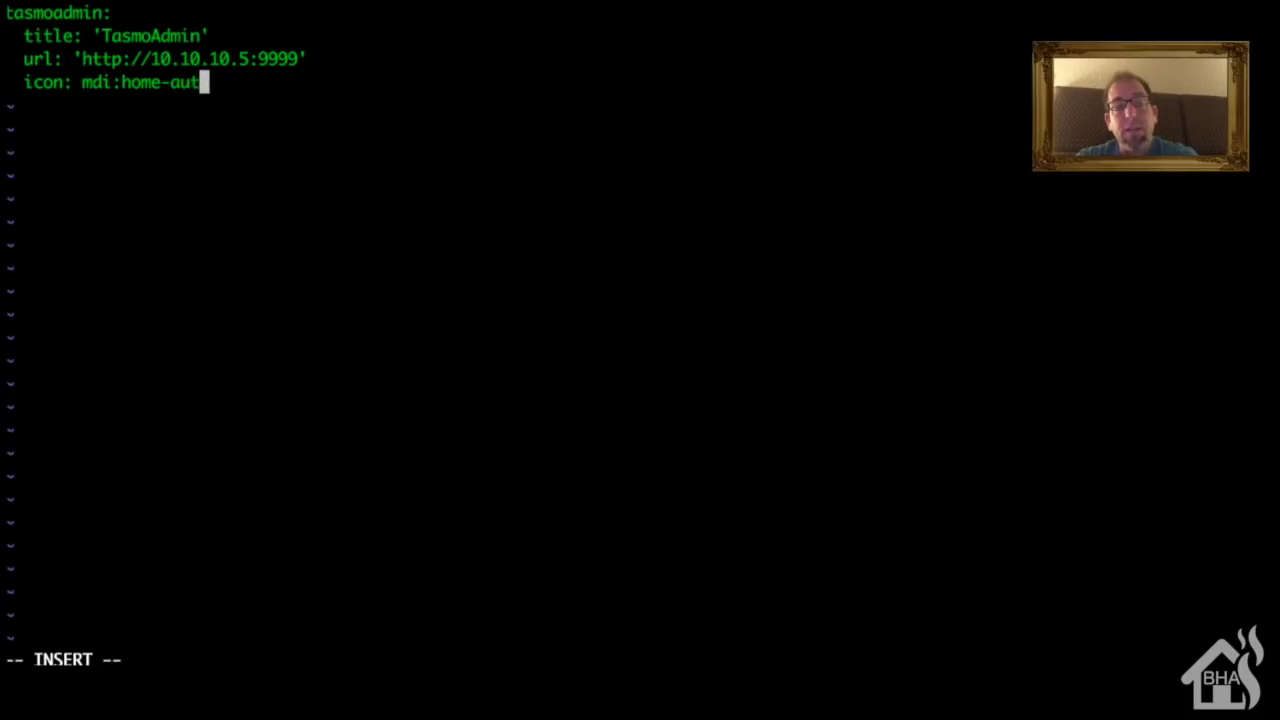
type("omation")
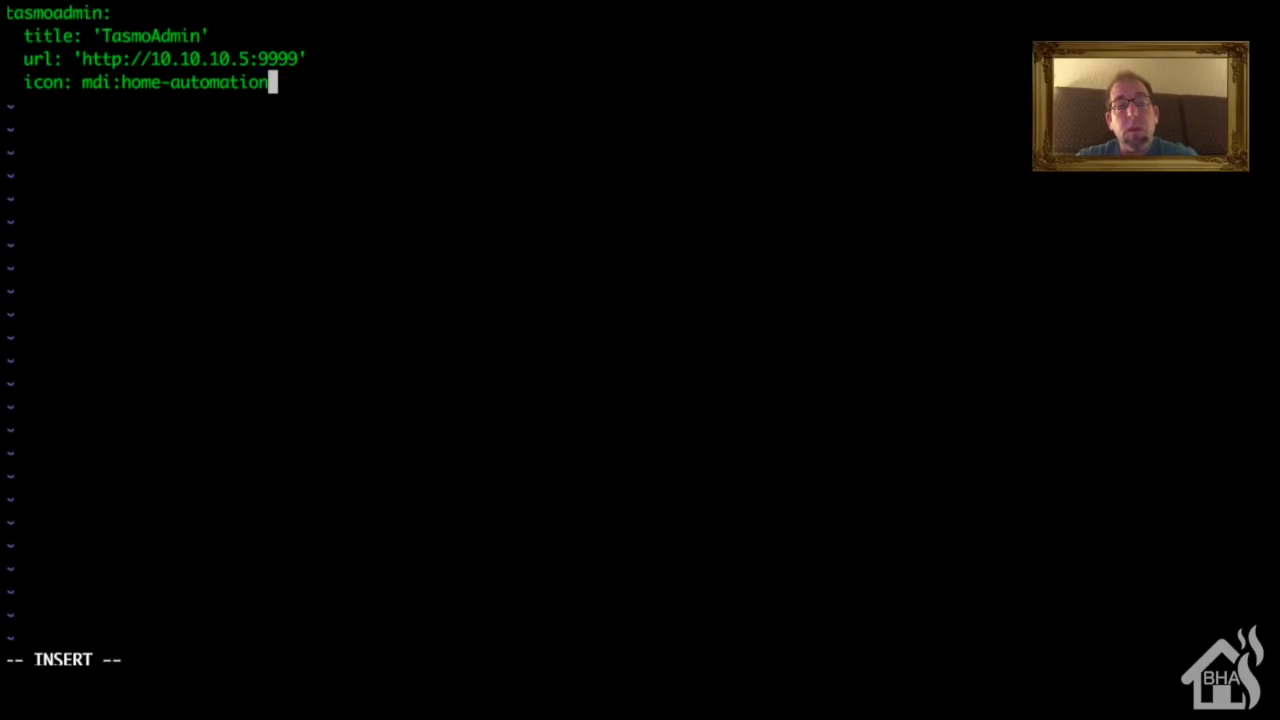
Step: Save panel_iframe.yaml and quit vim with :wq!
key("Escape")
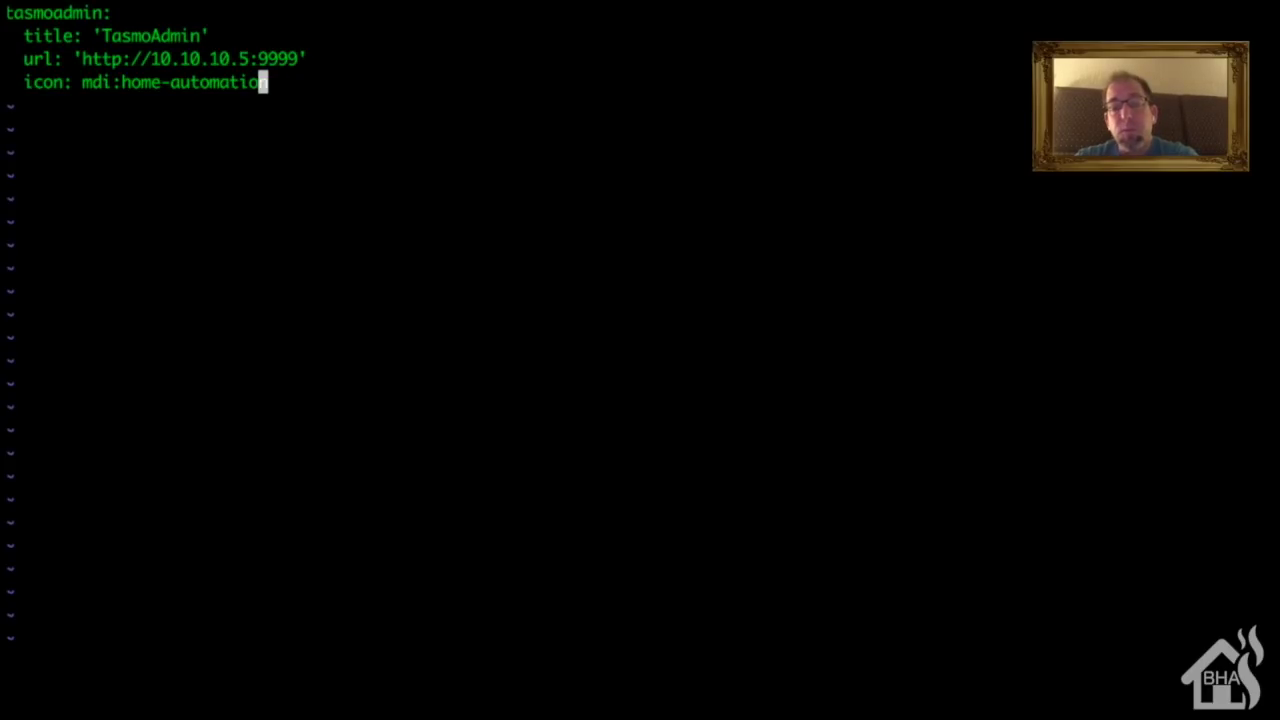
type(":wq!")
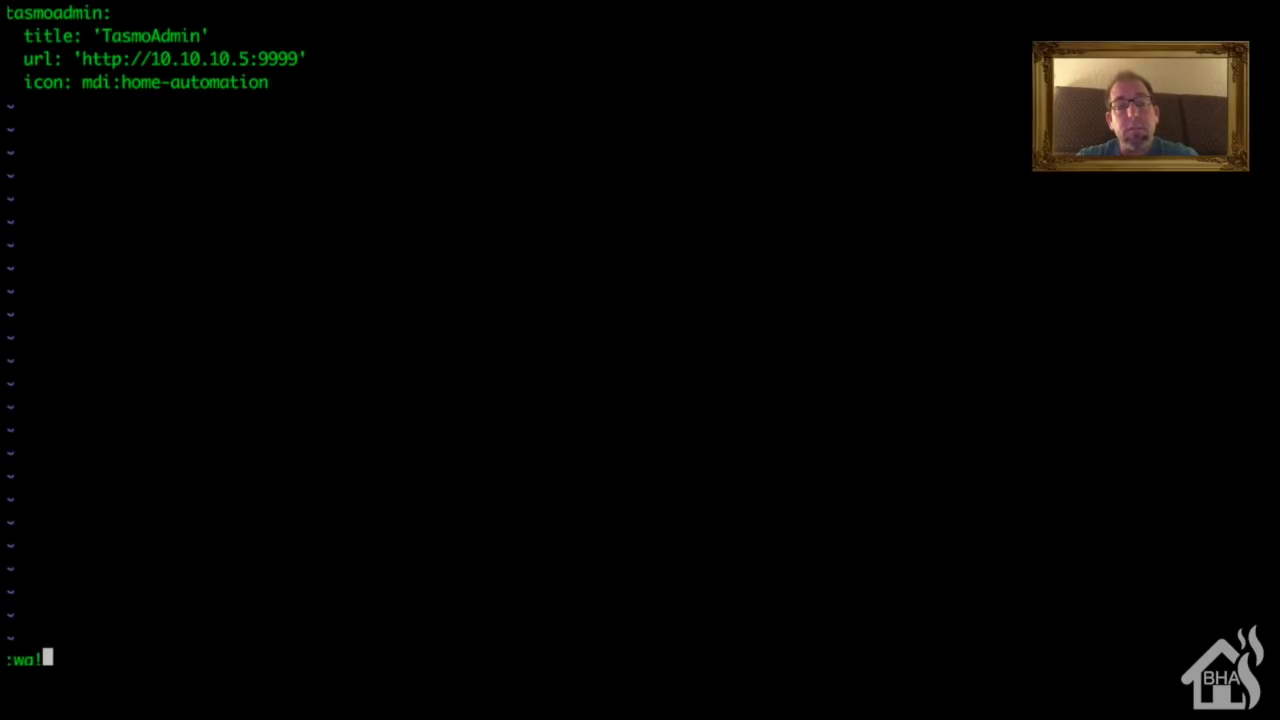
key("Return")
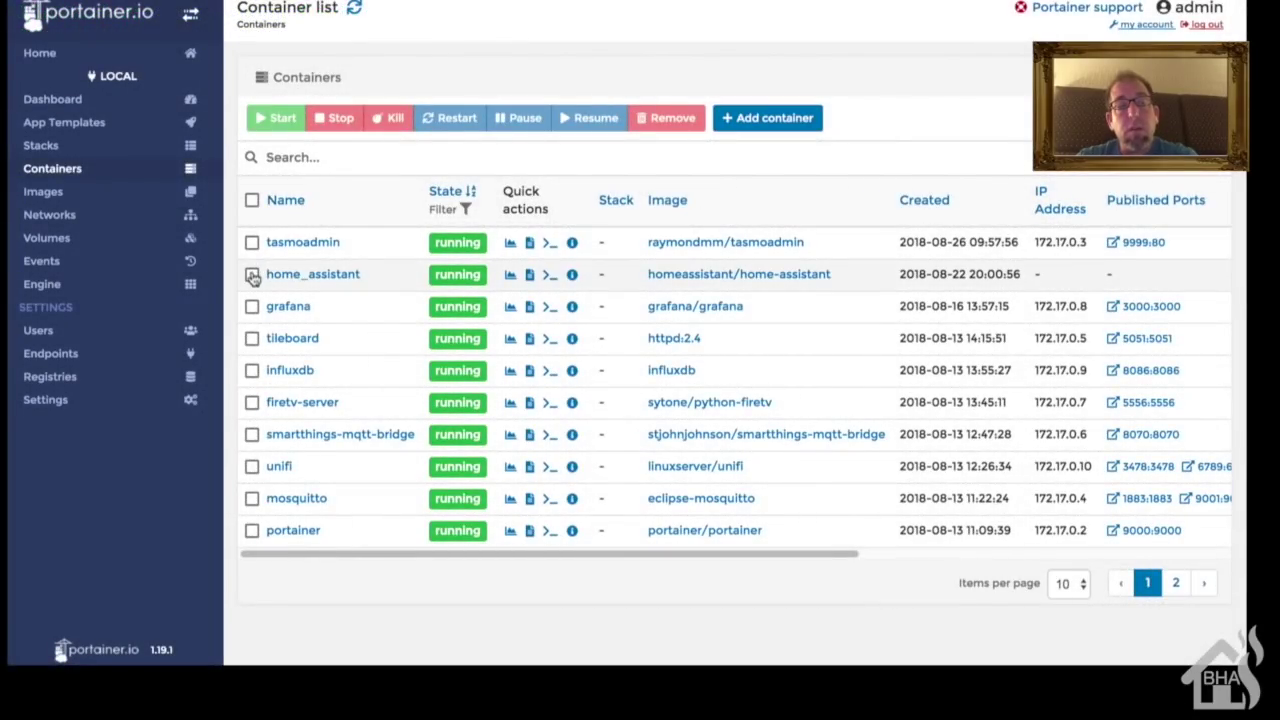
Step: Restart the home_assistant container in Portainer and bring up the Home Assistant dashboard
left_click(252, 274)
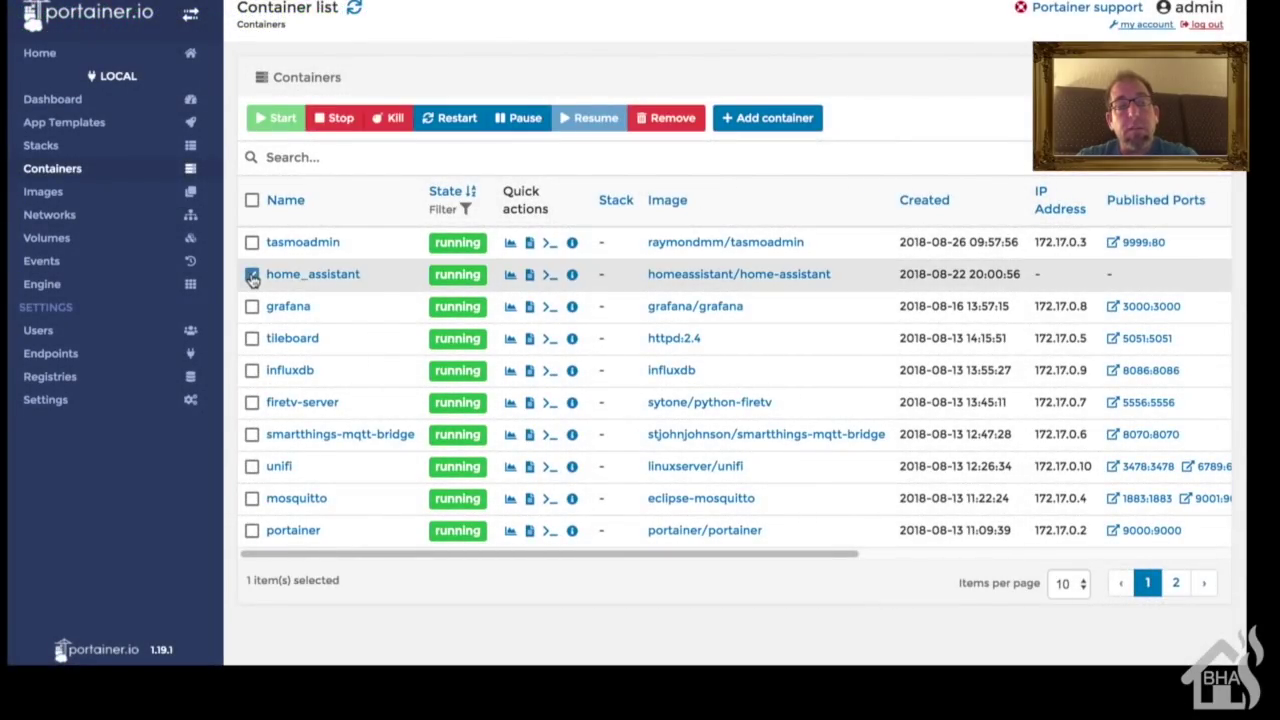
left_click(446, 119)
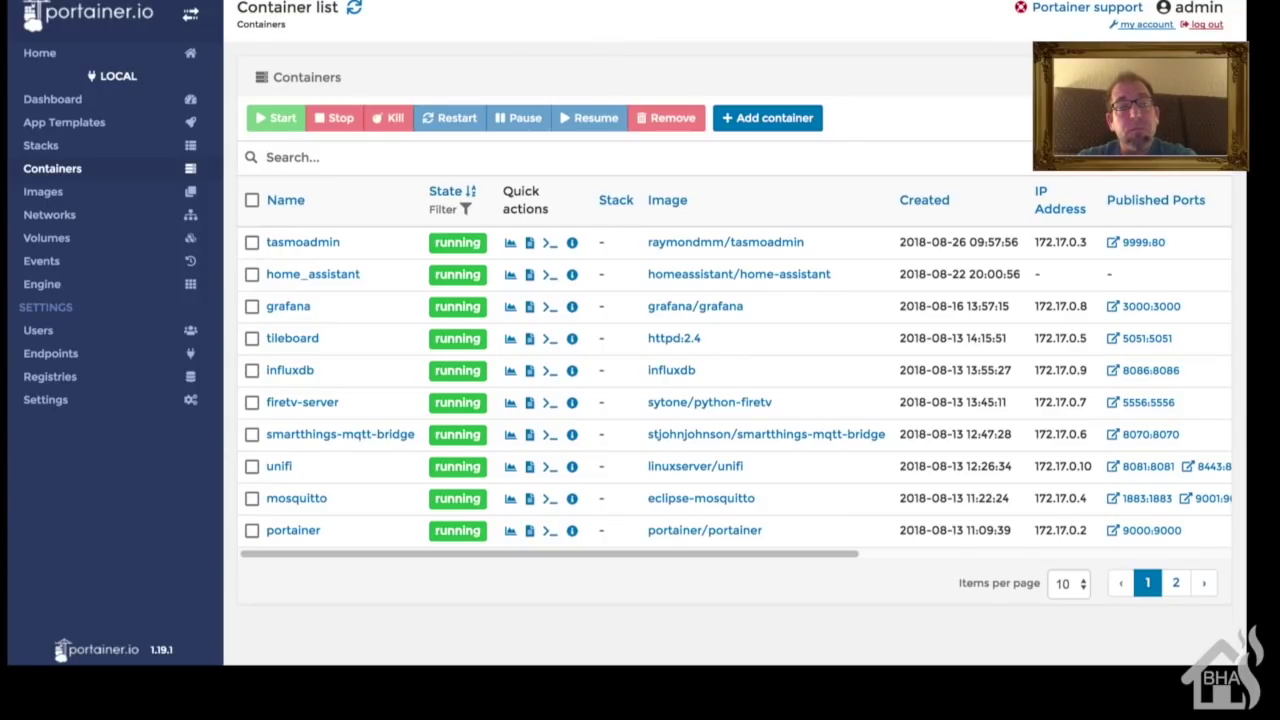
key("ctrl+Tab")
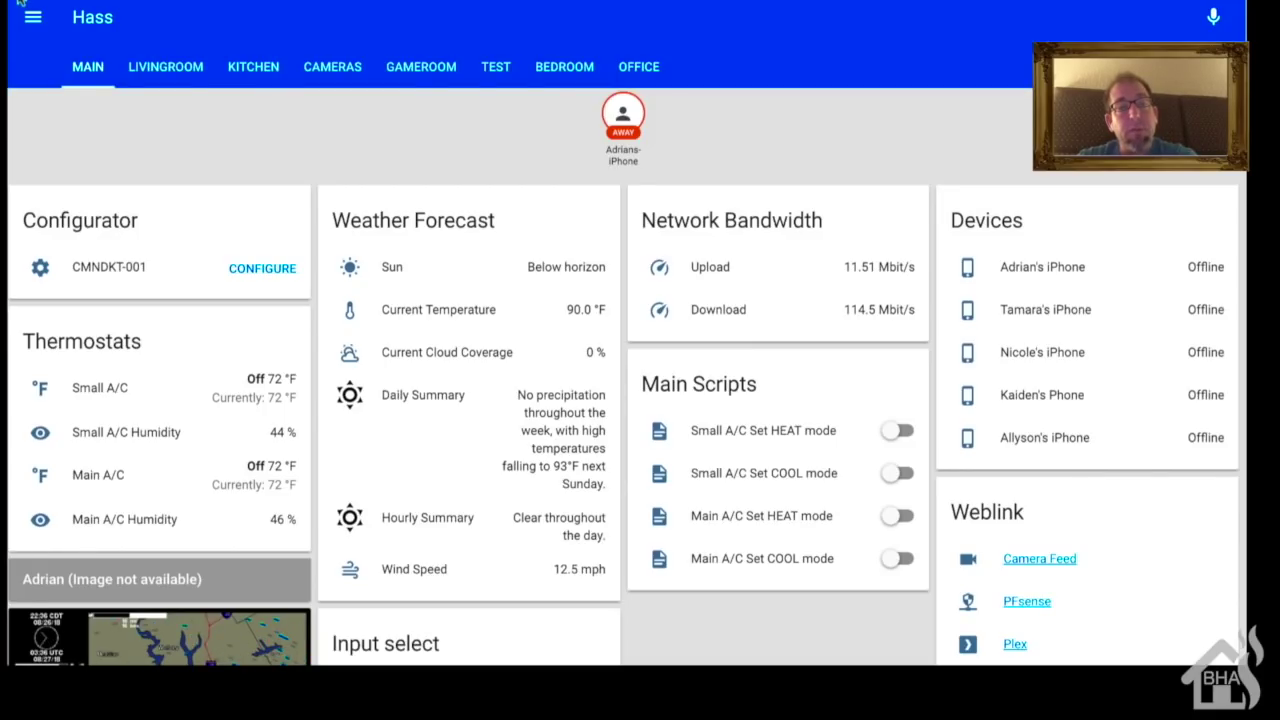
Step: Open the TasmoAdmin sidebar panel to view its six device tiles, then return to Overview
left_click(33, 17)
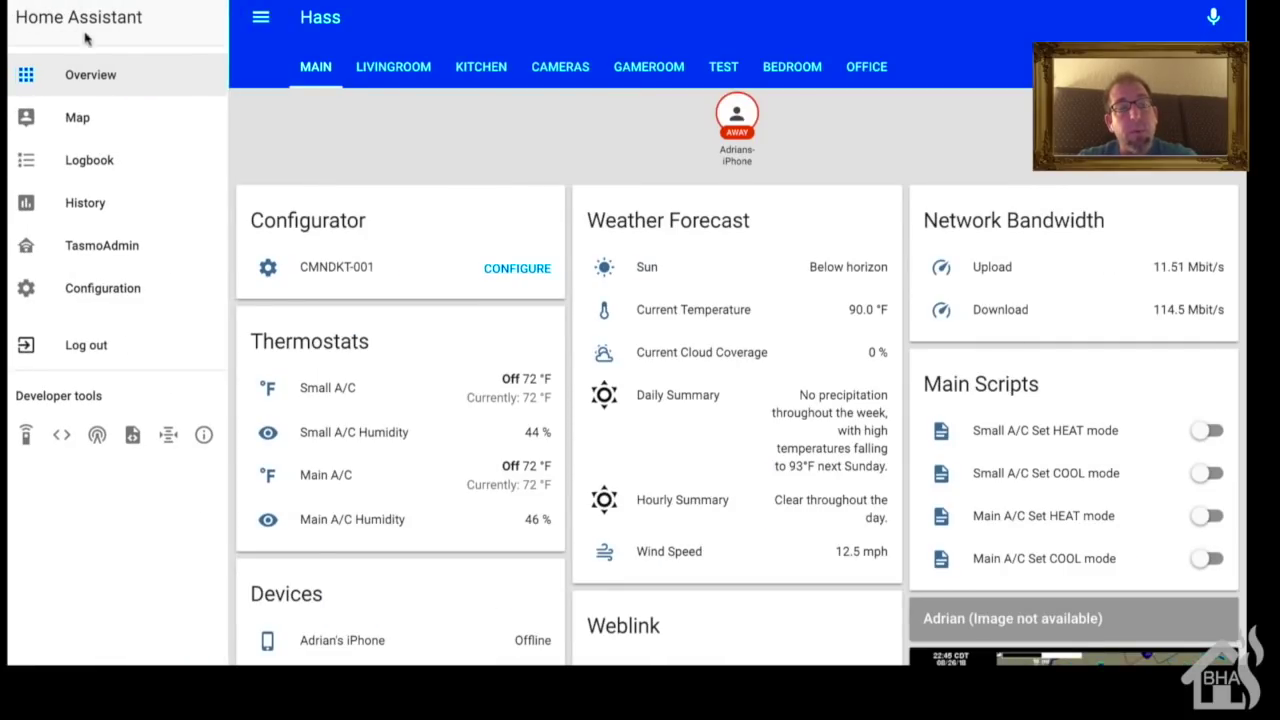
left_click(116, 260)
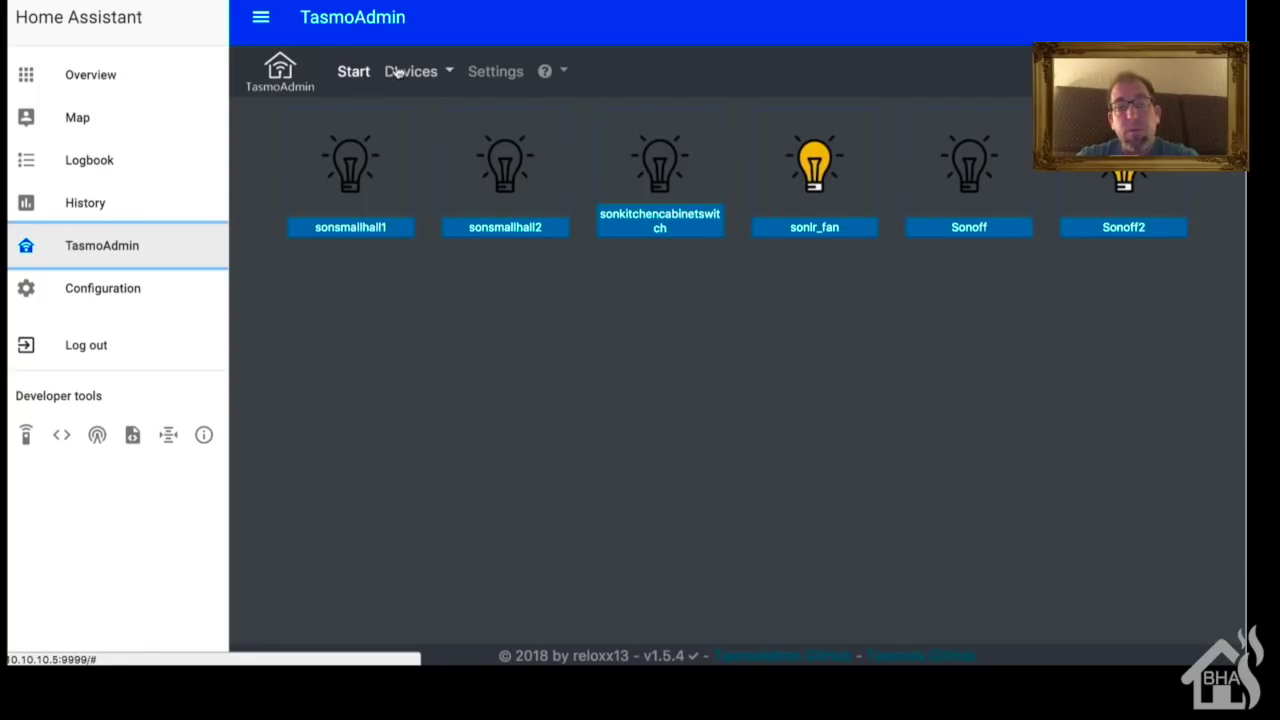
left_click(122, 90)
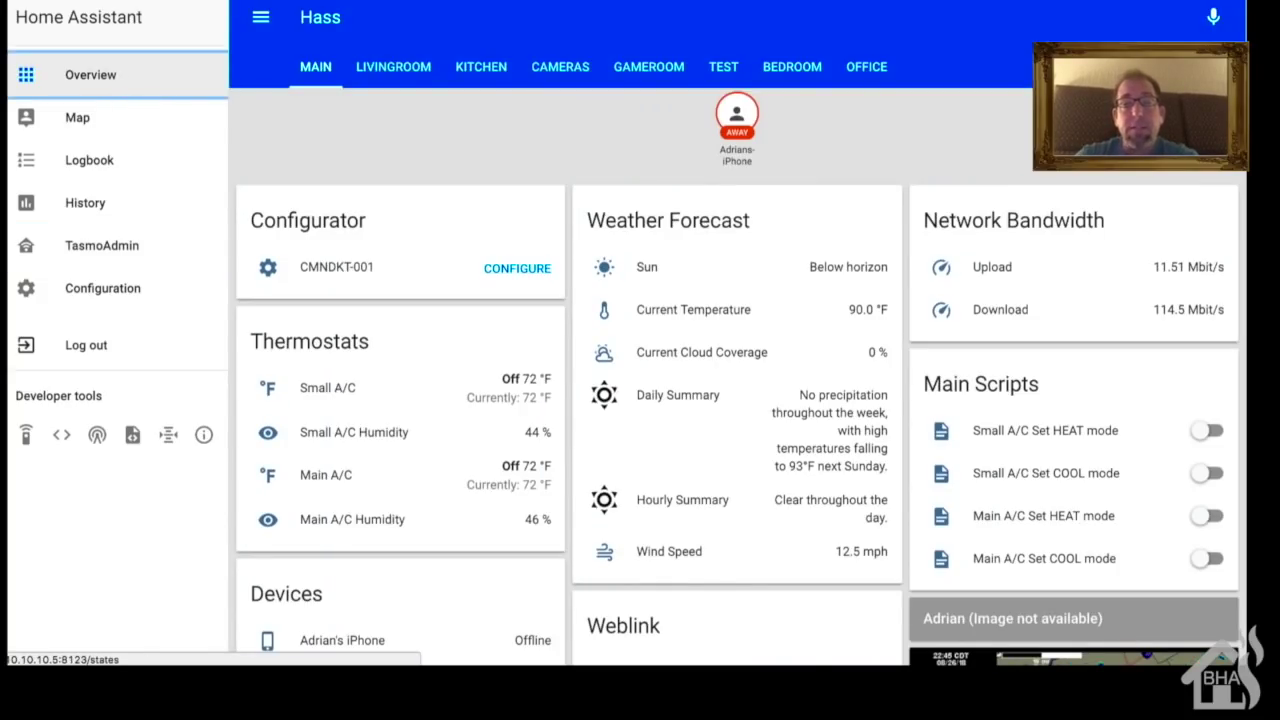